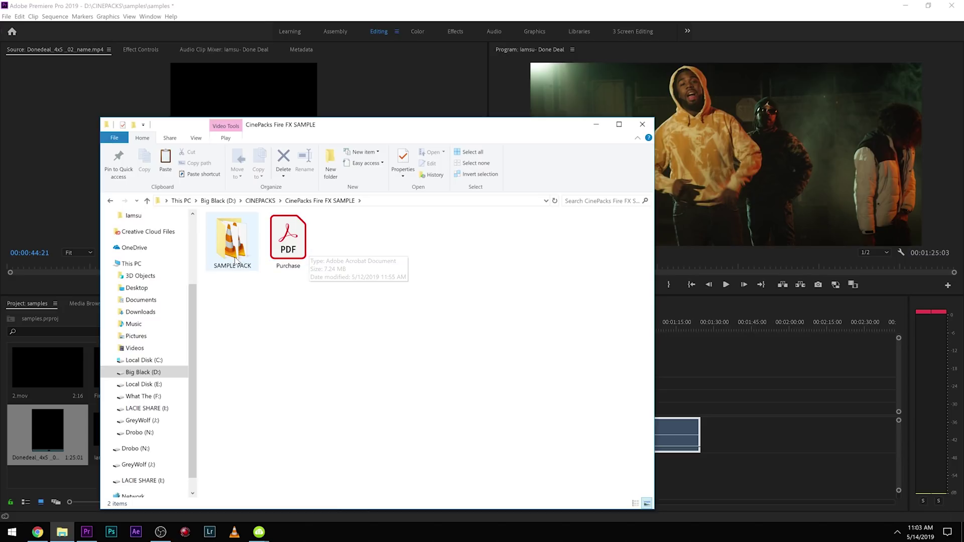
# Review 2, Burst_3, the Hades LUT, Embers_6 and Fire Burst_8 in SAMPLE PACK, then return to Premiere.
pyautogui.doubleClick(229, 242)
pyautogui.click(227, 243)
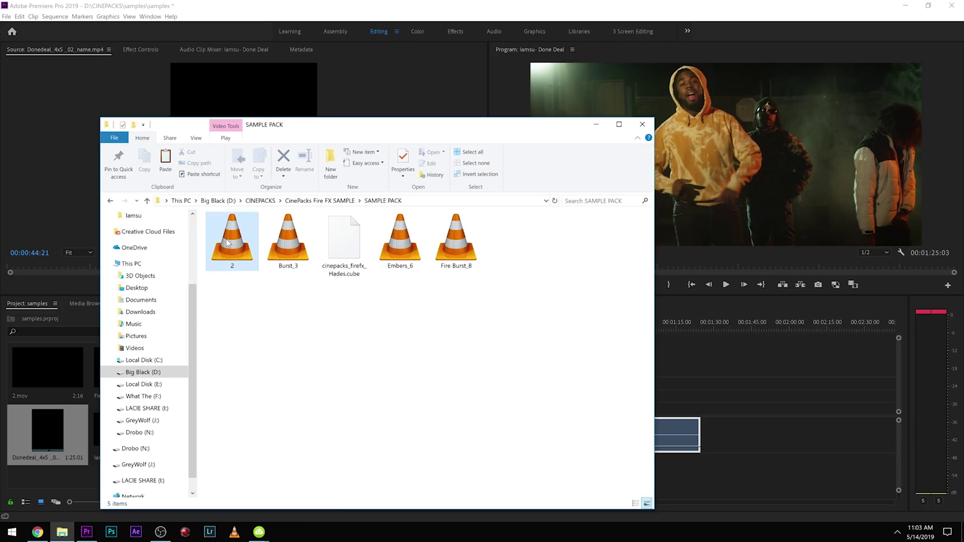
pyautogui.click(294, 234)
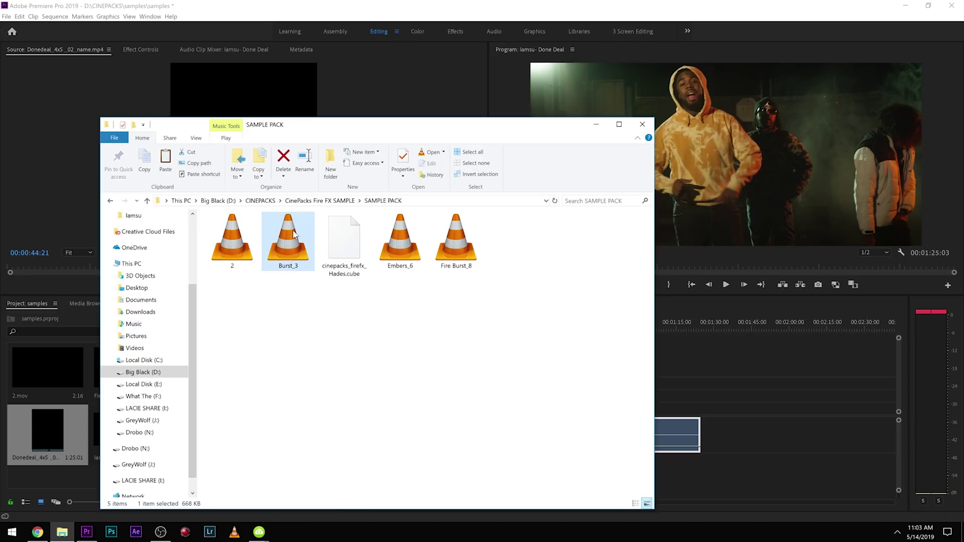
pyautogui.click(358, 258)
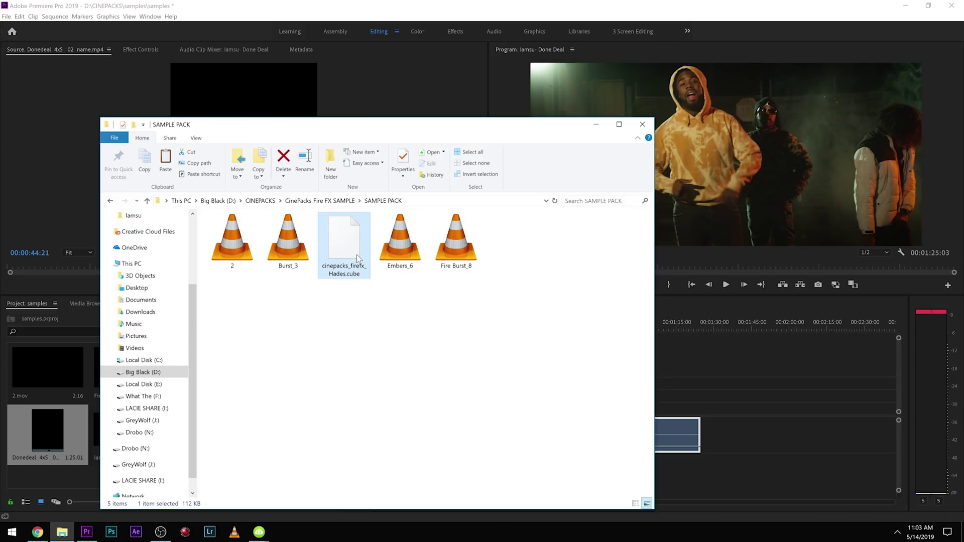
pyautogui.click(397, 243)
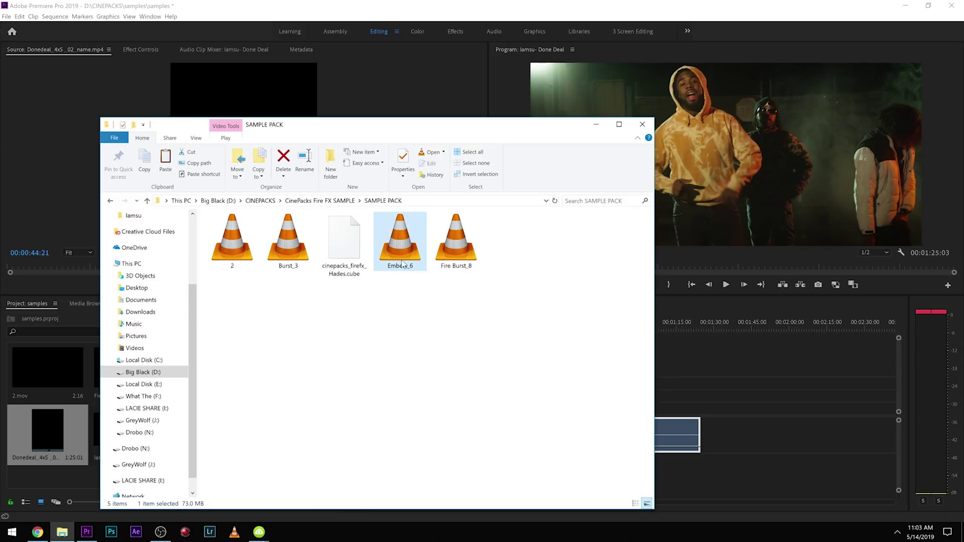
pyautogui.click(458, 245)
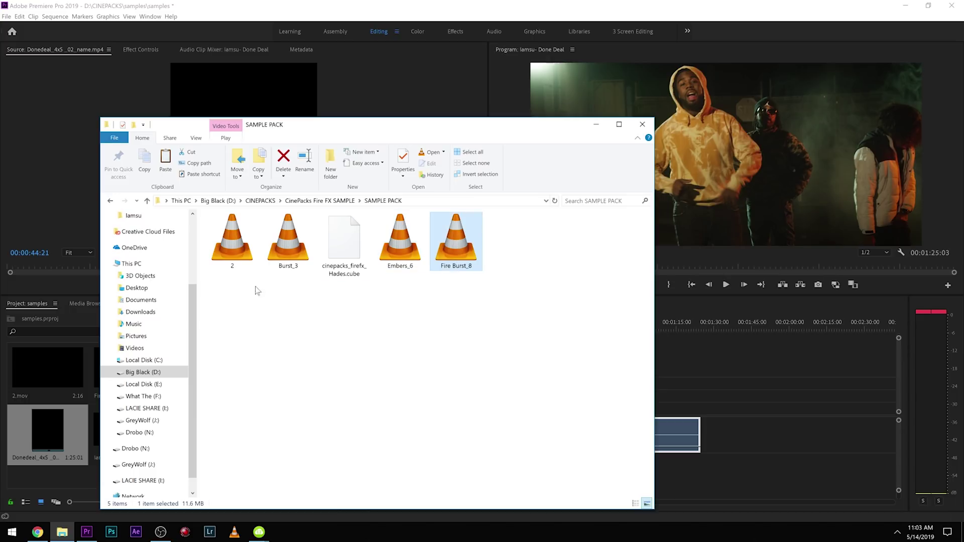
pyautogui.click(44, 173)
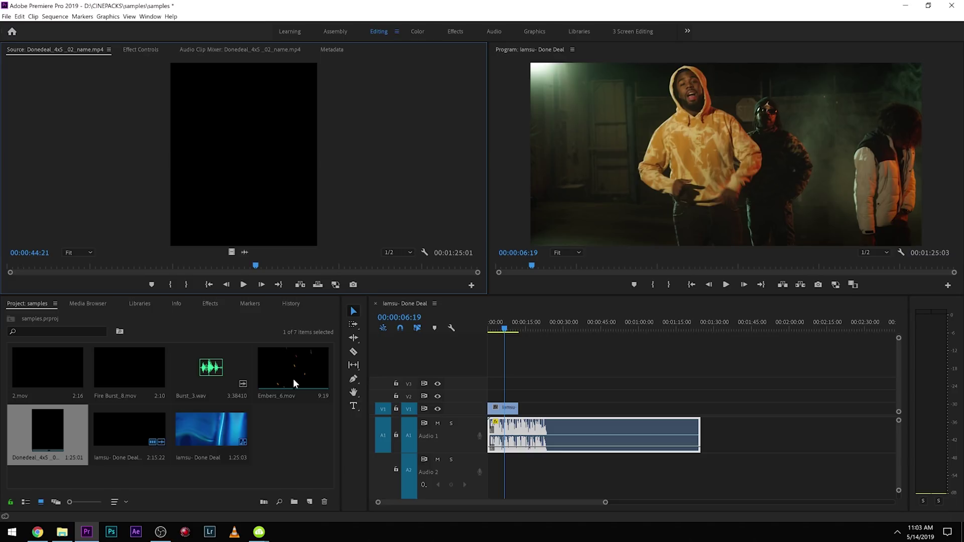
# Play the sequence from the start, zoom the timeline, park at 00:00:05:13, and preview Fire Burst_8.mov.
pyautogui.moveTo(513, 329); pyautogui.dragTo(490, 330)
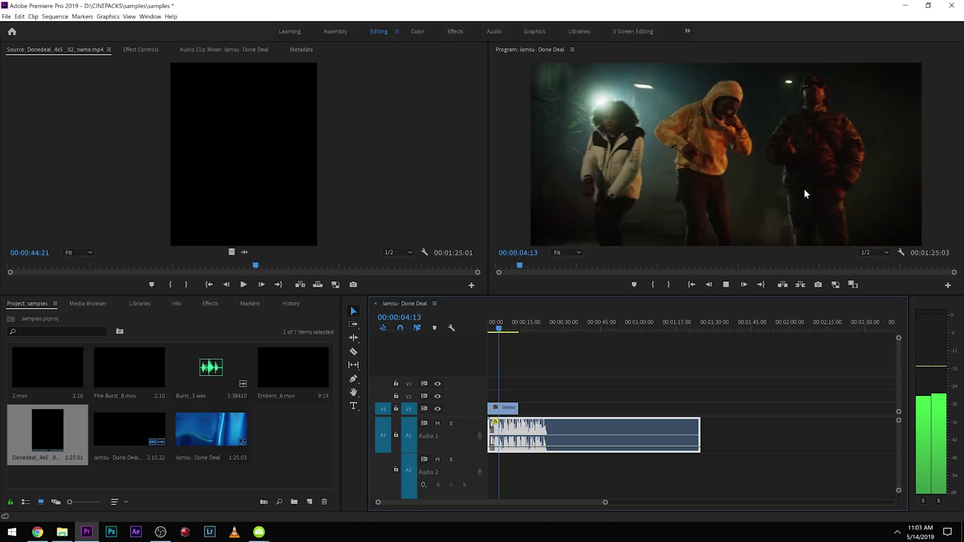
pyautogui.press('space')
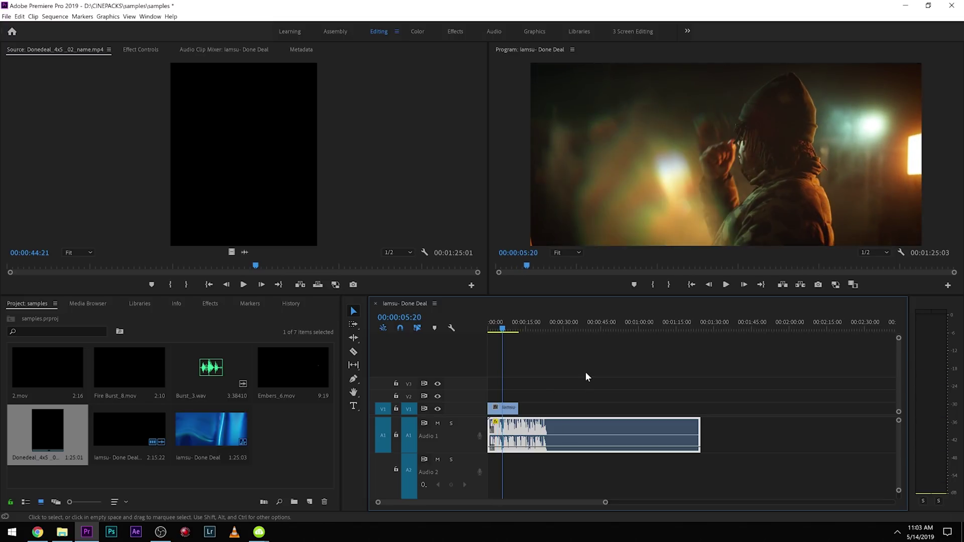
pyautogui.press('=')
pyautogui.press('=')
pyautogui.press('=')
pyautogui.moveTo(609, 331)
pyautogui.mouseDown()
pyautogui.moveTo(587, 331)
pyautogui.moveTo(595, 333)
pyautogui.mouseUp()
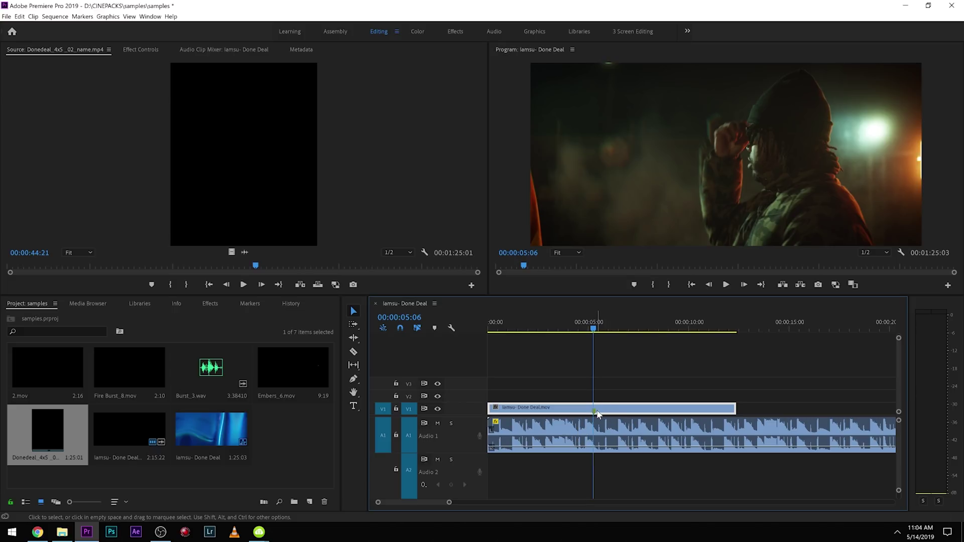
pyautogui.moveTo(602, 331); pyautogui.dragTo(598, 331)
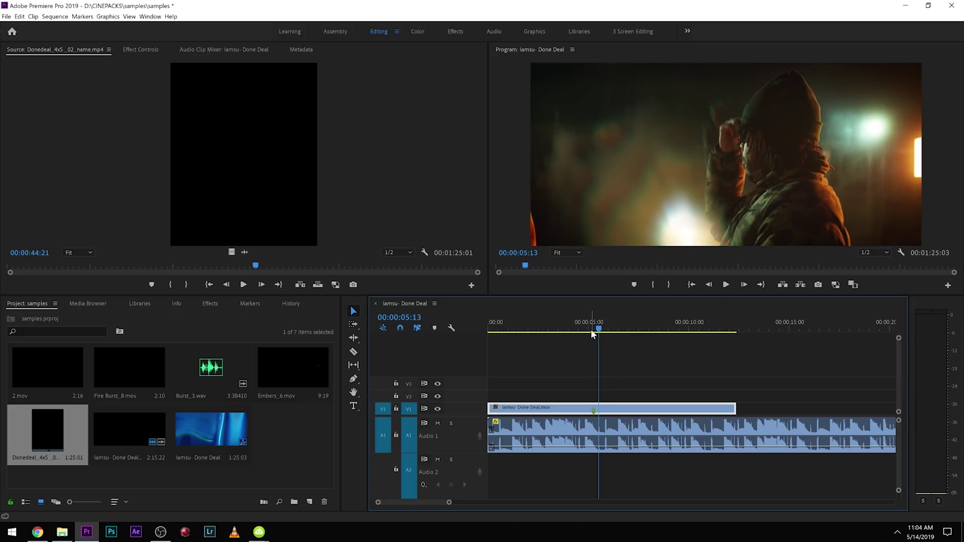
pyautogui.doubleClick(107, 364)
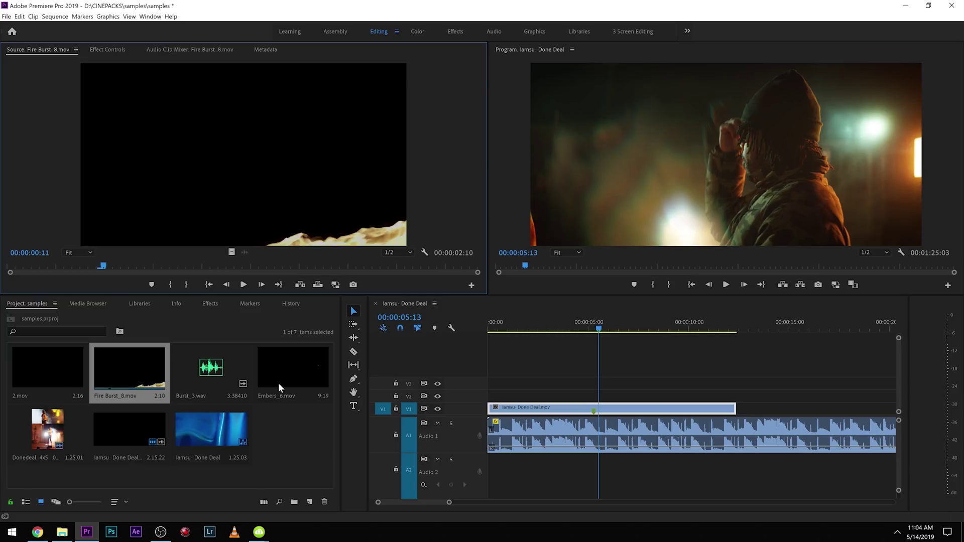
# Preview 2.mov and place it on track V2 above the cut near 00:00:04:23.
pyautogui.doubleClick(39, 375)
pyautogui.moveTo(22, 265); pyautogui.dragTo(5, 271)
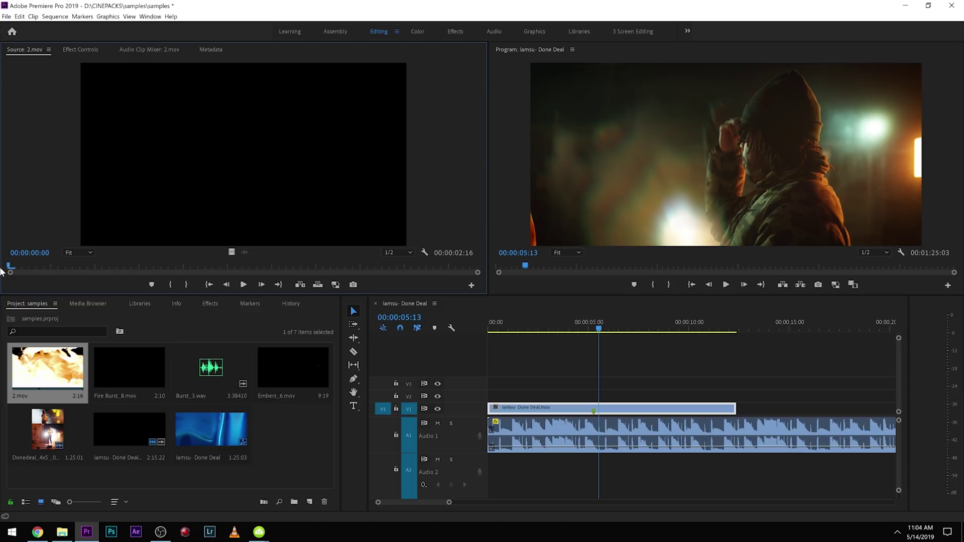
pyautogui.press('space')
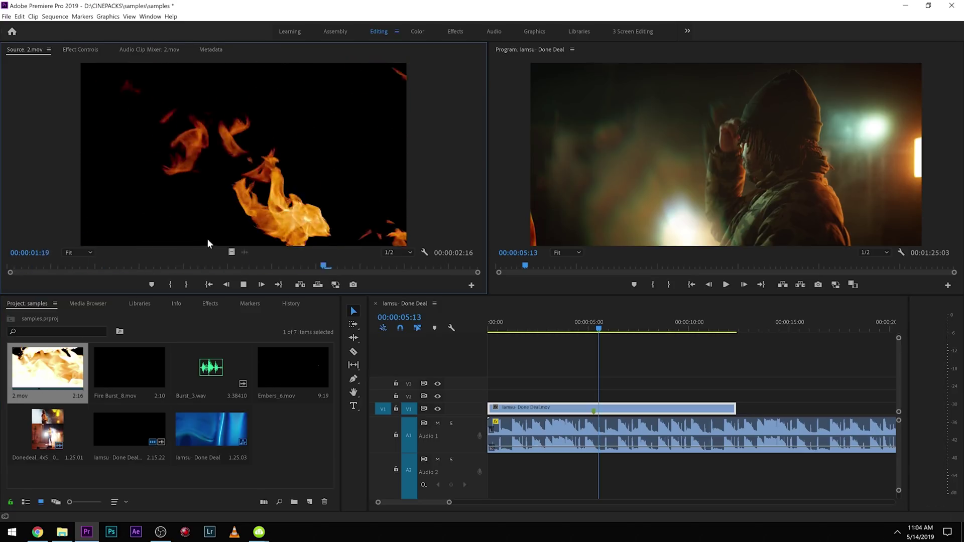
pyautogui.moveTo(231, 252); pyautogui.dragTo(579, 391)
pyautogui.moveTo(588, 331); pyautogui.dragTo(590, 333)
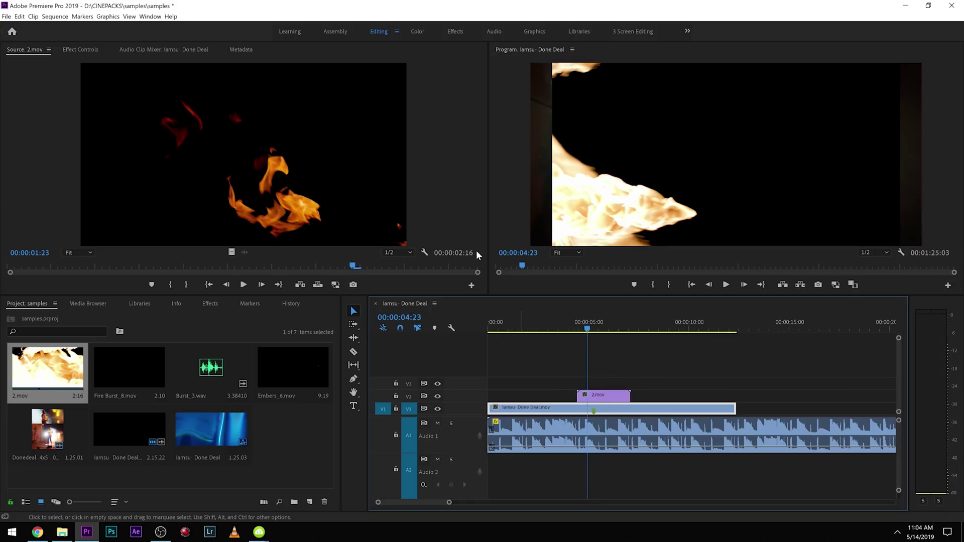
# Scale the 2.mov fire clip up to 125%.
pyautogui.click(591, 399)
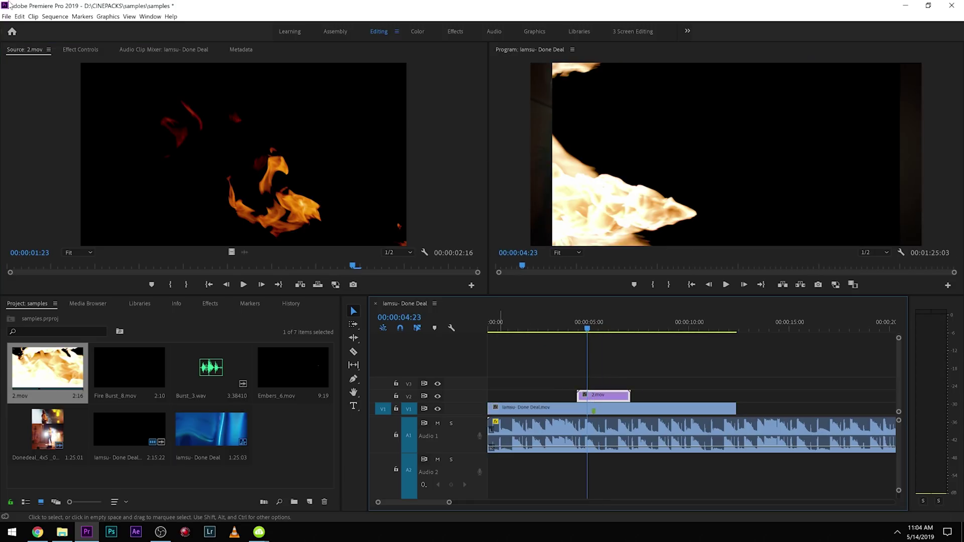
pyautogui.click(80, 49)
pyautogui.moveTo(189, 111); pyautogui.dragTo(202, 111)
# Compare Multiply, Screen and Lighter Color blending on 2.mov and settle on Screen.
pyautogui.click(210, 206)
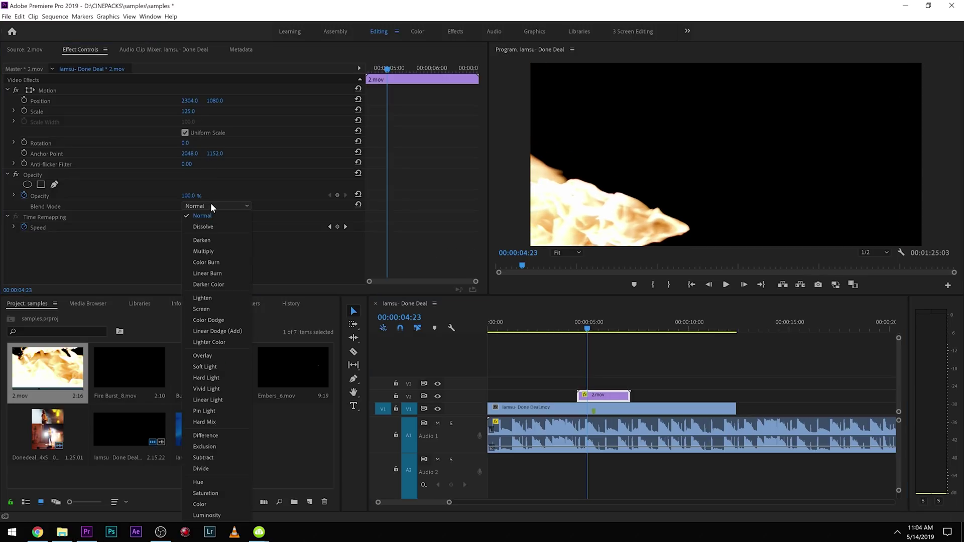
pyautogui.click(204, 251)
pyautogui.click(197, 207)
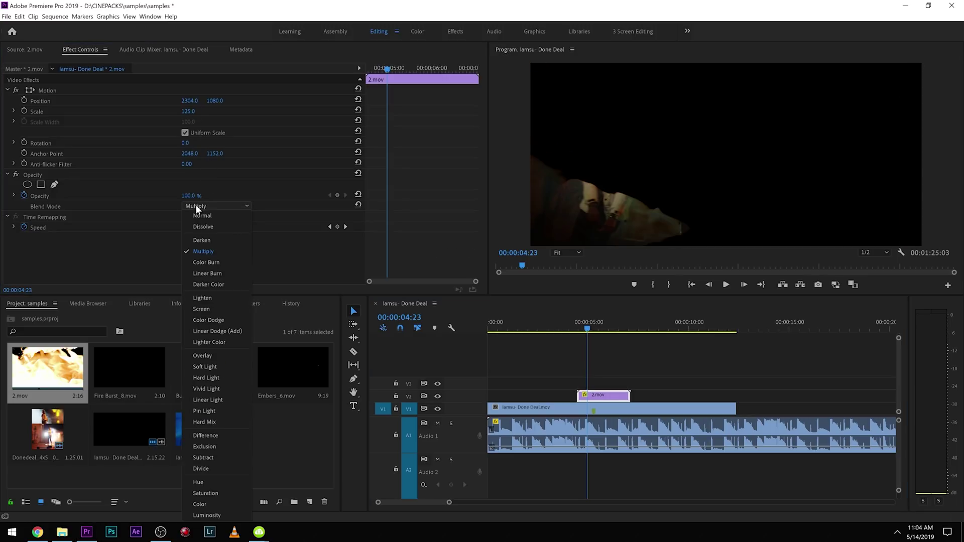
pyautogui.click(219, 309)
pyautogui.click(229, 207)
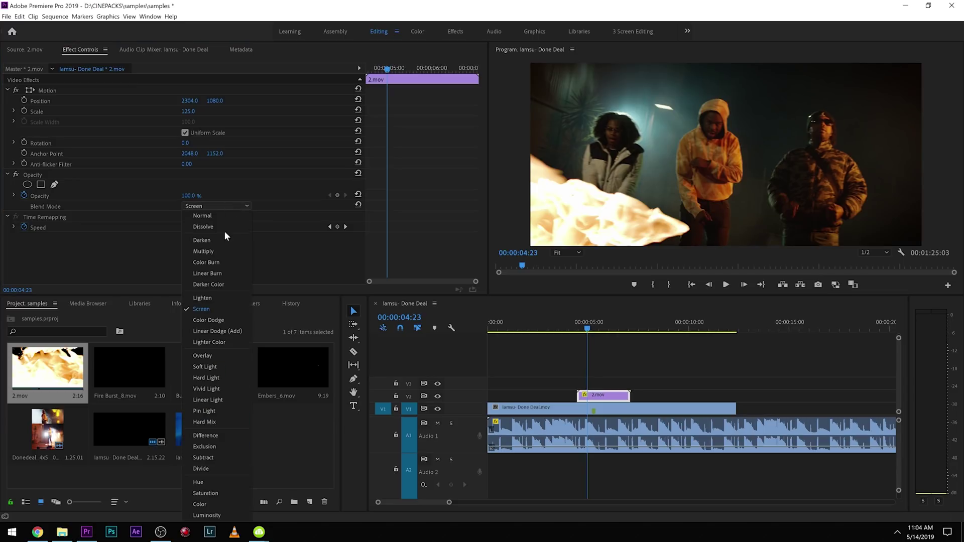
pyautogui.click(210, 342)
pyautogui.click(212, 205)
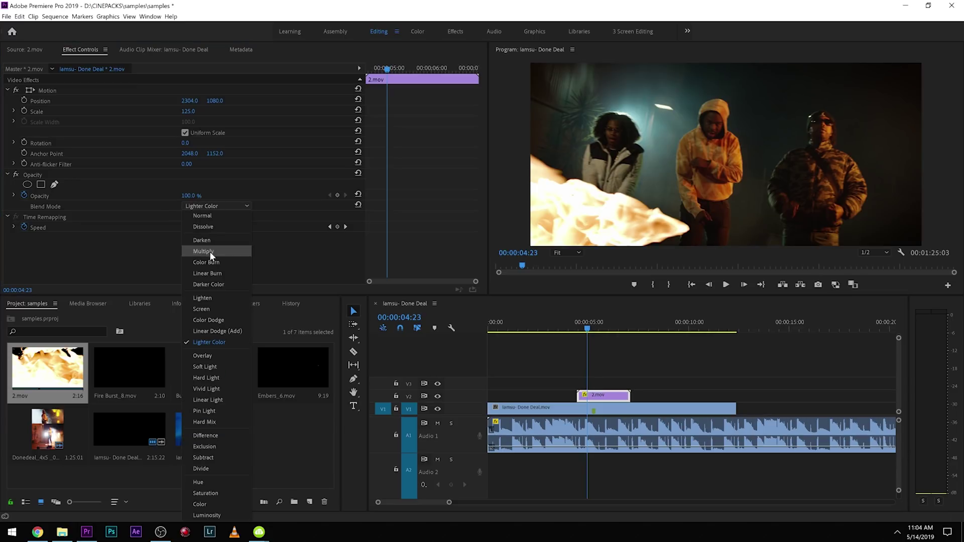
pyautogui.click(202, 309)
# Play the fire transition from just before the cut to check the blend.
pyautogui.click(576, 326)
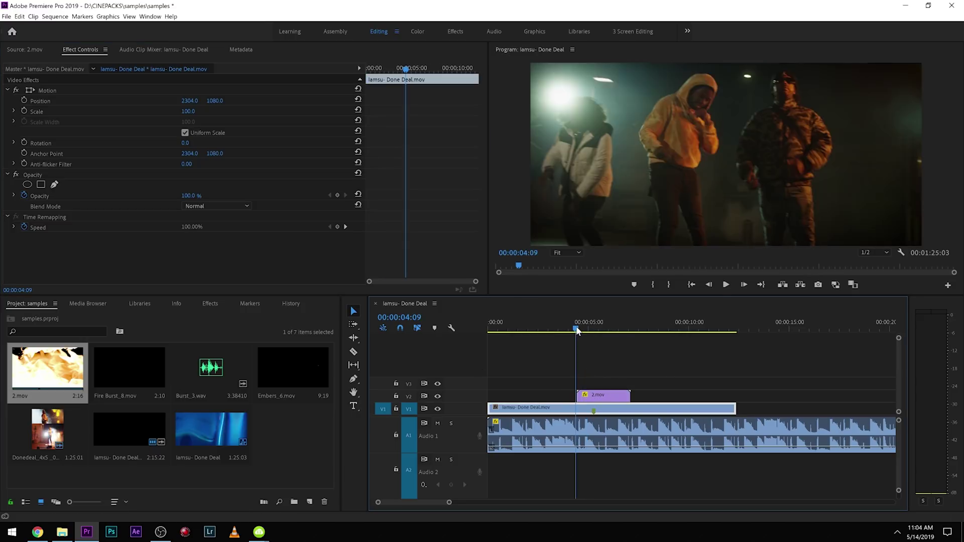
pyautogui.press('space')
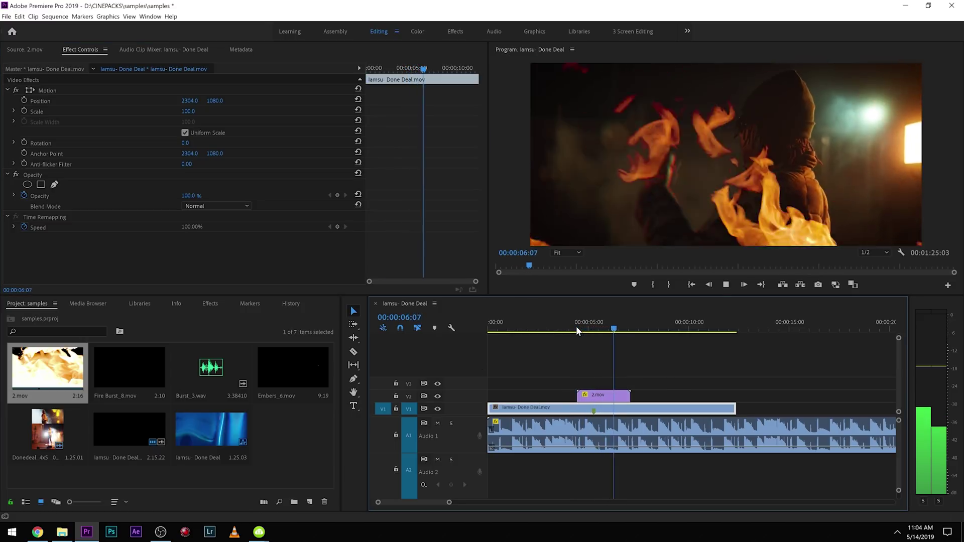
pyautogui.click(570, 331)
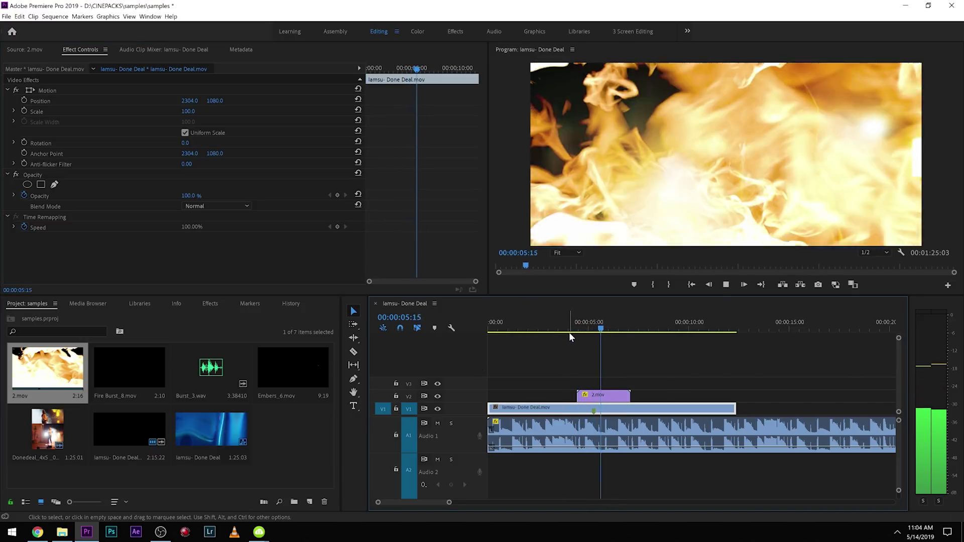
pyautogui.press('space')
pyautogui.moveTo(212, 374); pyautogui.dragTo(613, 481)
pyautogui.click(575, 324)
pyautogui.press('space')
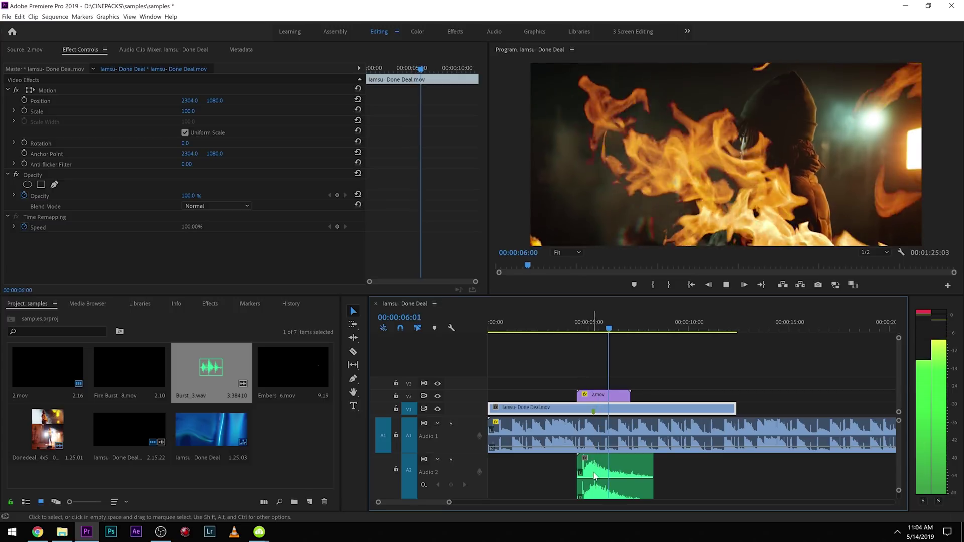
pyautogui.click(615, 477)
pyautogui.click(575, 325)
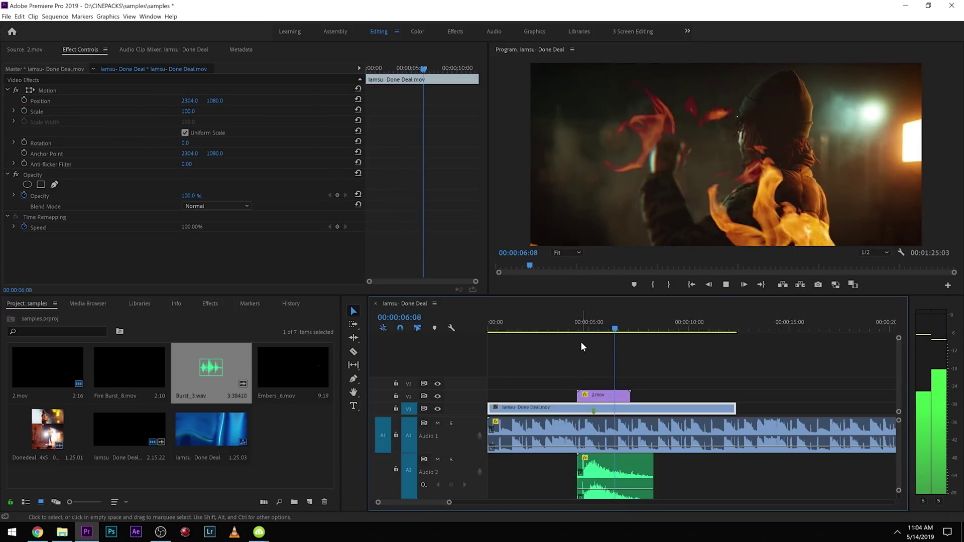
pyautogui.press('space')
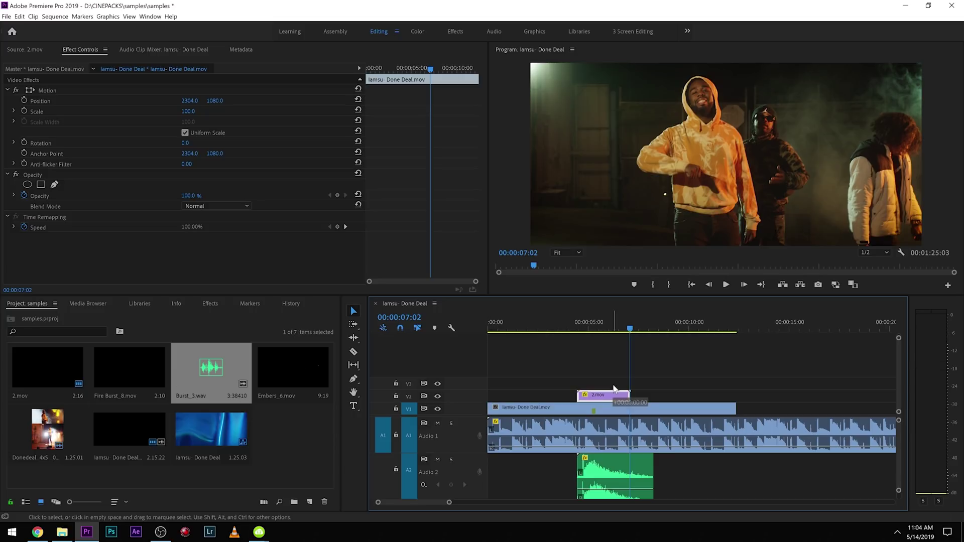
pyautogui.moveTo(613, 396); pyautogui.dragTo(612, 384)
# Place Embers_6.mov on V2, scale it to 132, and set Screen blending.
pyautogui.moveTo(303, 368); pyautogui.dragTo(582, 401)
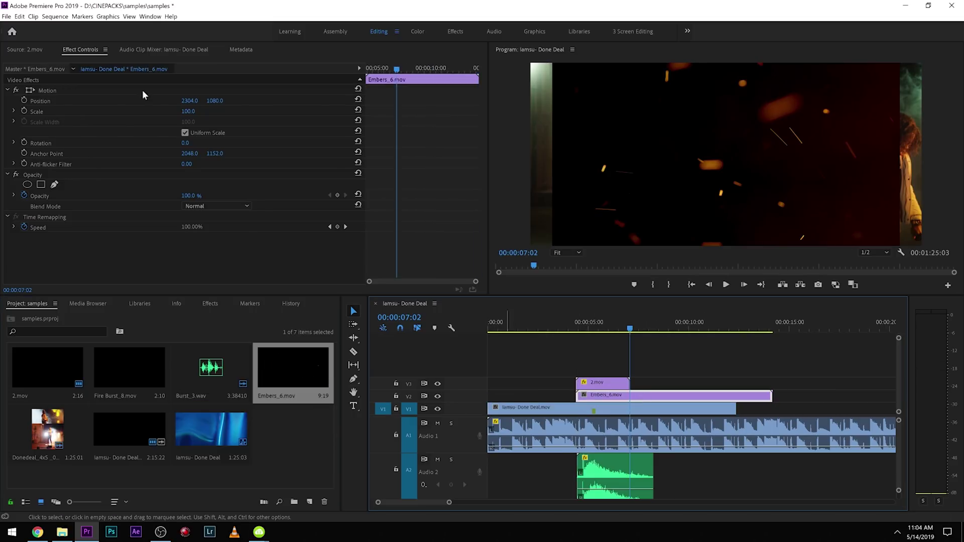
pyautogui.moveTo(187, 111); pyautogui.dragTo(203, 111)
pyautogui.click(218, 206)
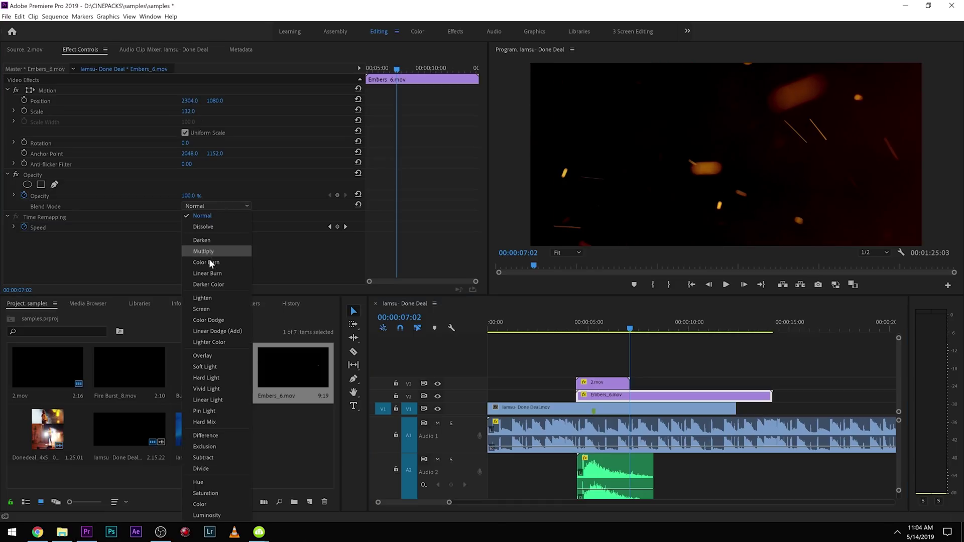
pyautogui.click(216, 301)
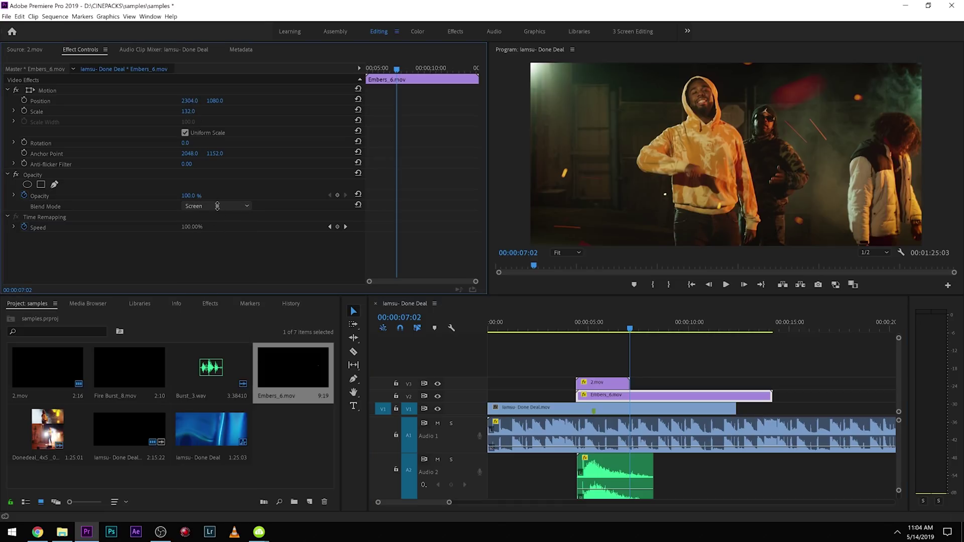
# Preview the embers overlay and trim its end to match the V1 clip's end.
pyautogui.scroll(-1, 216, 206)
pyautogui.moveTo(632, 327); pyautogui.dragTo(585, 328)
pyautogui.press('space')
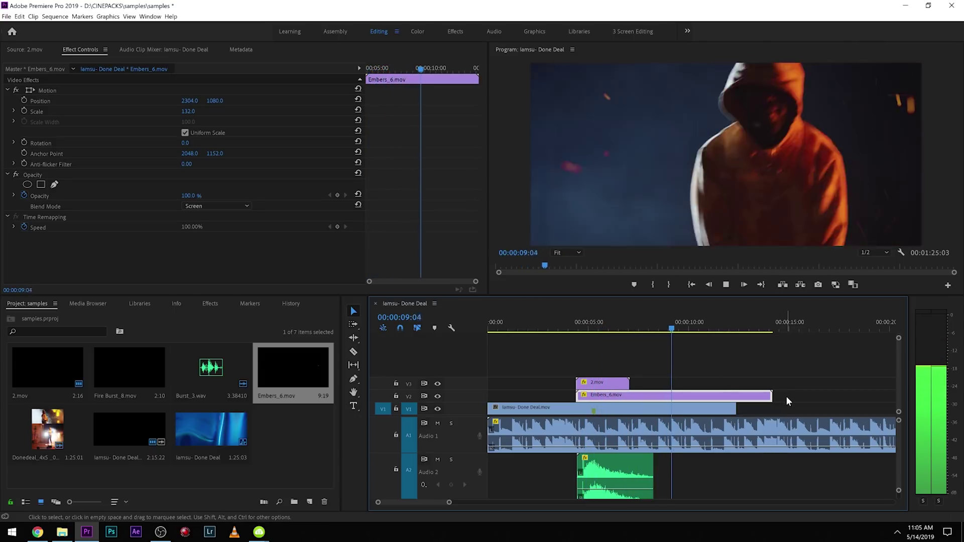
pyautogui.press('space')
pyautogui.moveTo(771, 396); pyautogui.dragTo(735, 396)
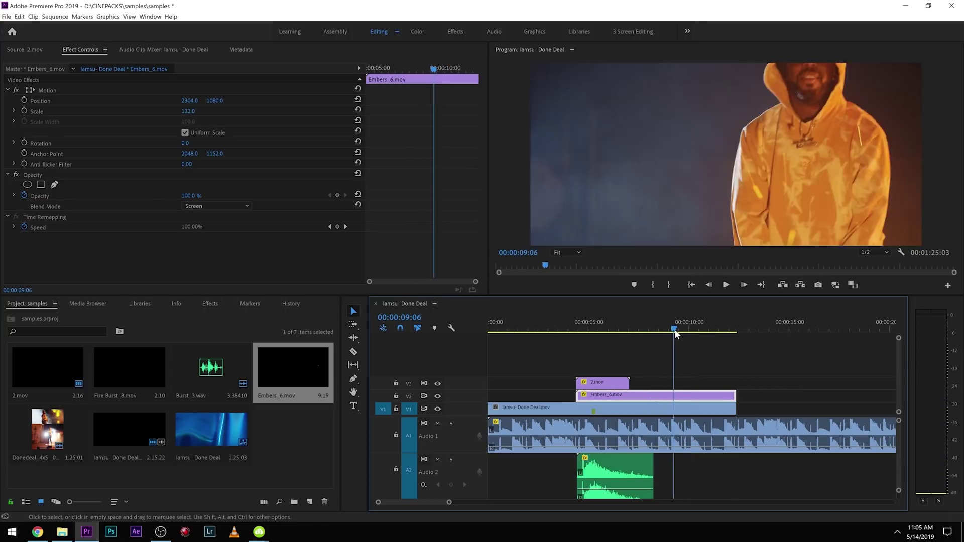
pyautogui.moveTo(685, 331); pyautogui.dragTo(604, 352)
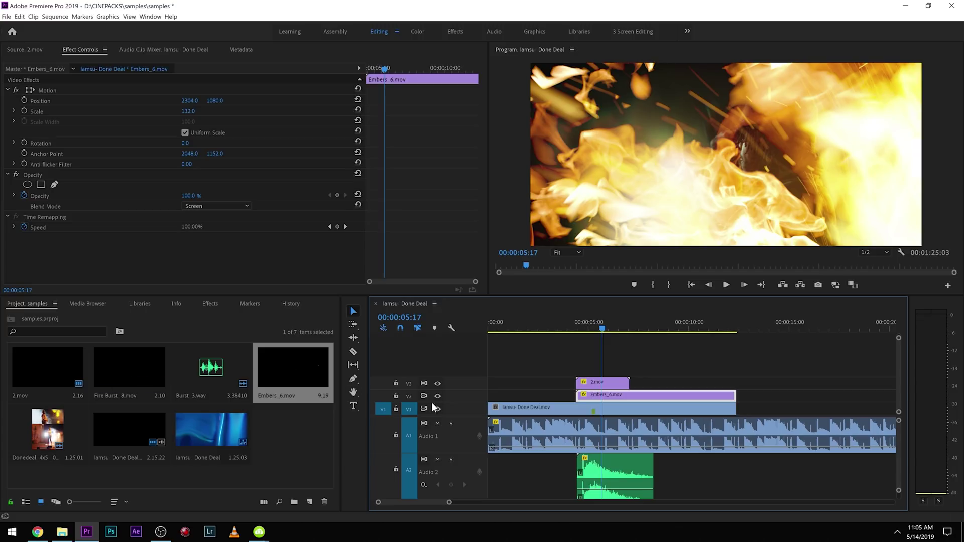
# Place Fire Burst_8.mov on V3 at 6:13, try Screen blending, and preview it.
pyautogui.click(566, 371)
pyautogui.moveTo(140, 370); pyautogui.dragTo(631, 384)
pyautogui.press('space')
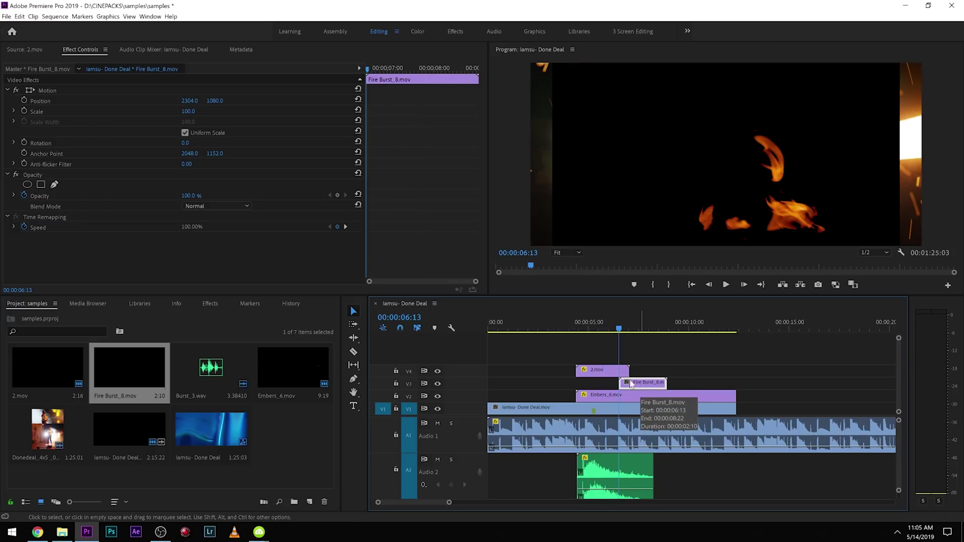
pyautogui.click(216, 206)
pyautogui.click(214, 310)
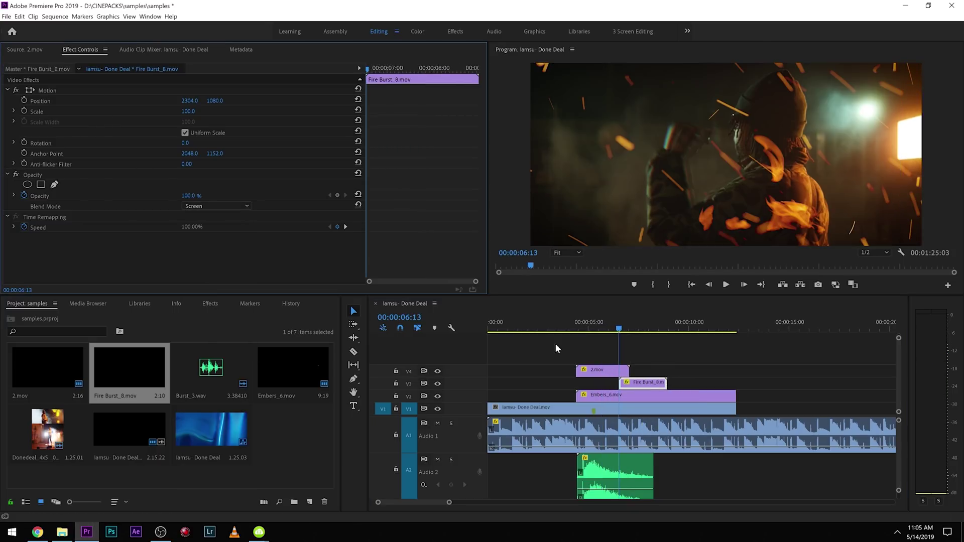
pyautogui.click(609, 320)
pyautogui.press('space')
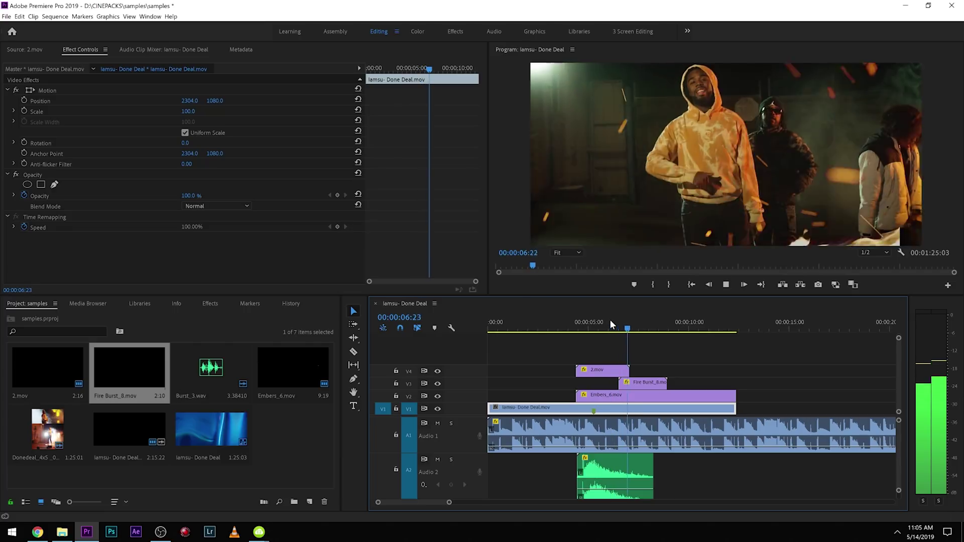
pyautogui.press('space')
# Give Fire Burst_8 scale 174, position Y 610, and Lighter Color blending.
pyautogui.click(642, 382)
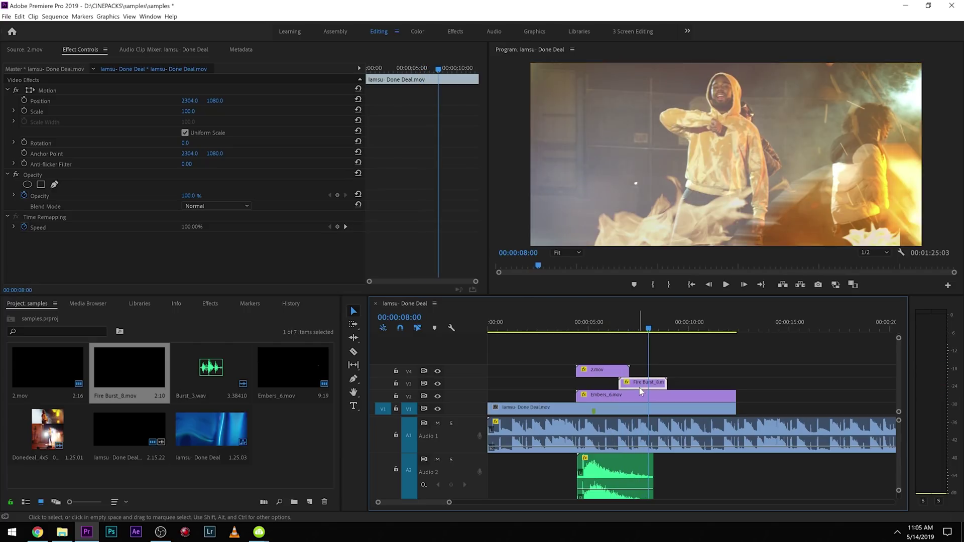
pyautogui.click(181, 106)
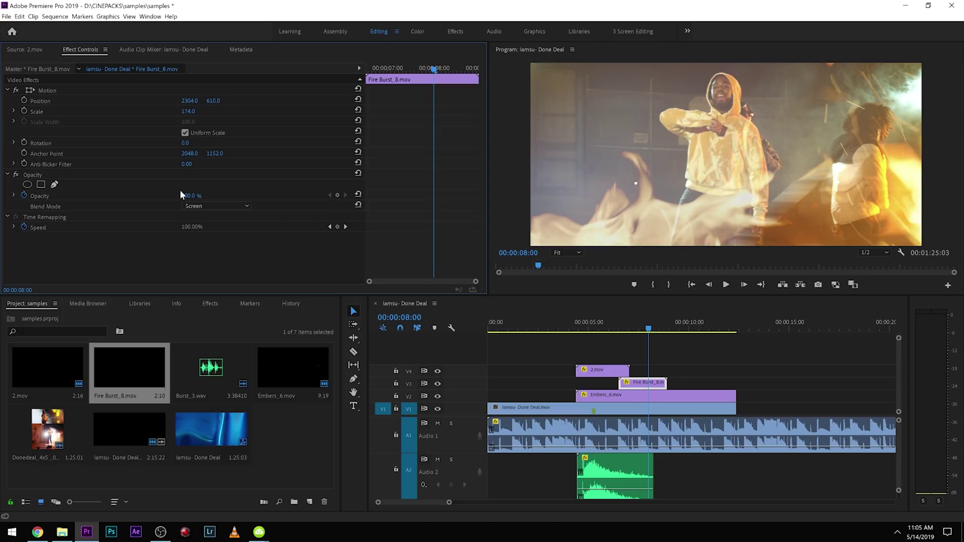
pyautogui.click(216, 206)
pyautogui.click(211, 333)
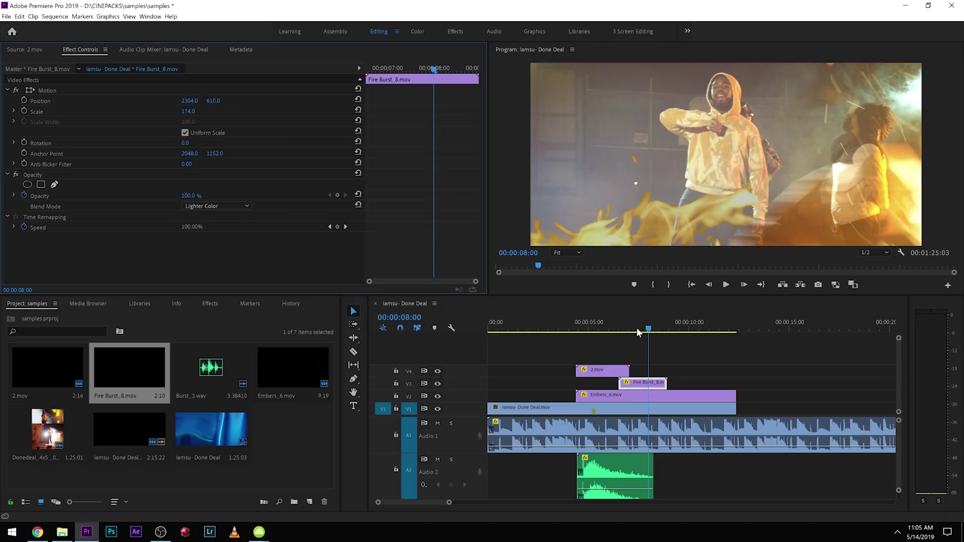
pyautogui.click(615, 322)
pyautogui.press('space')
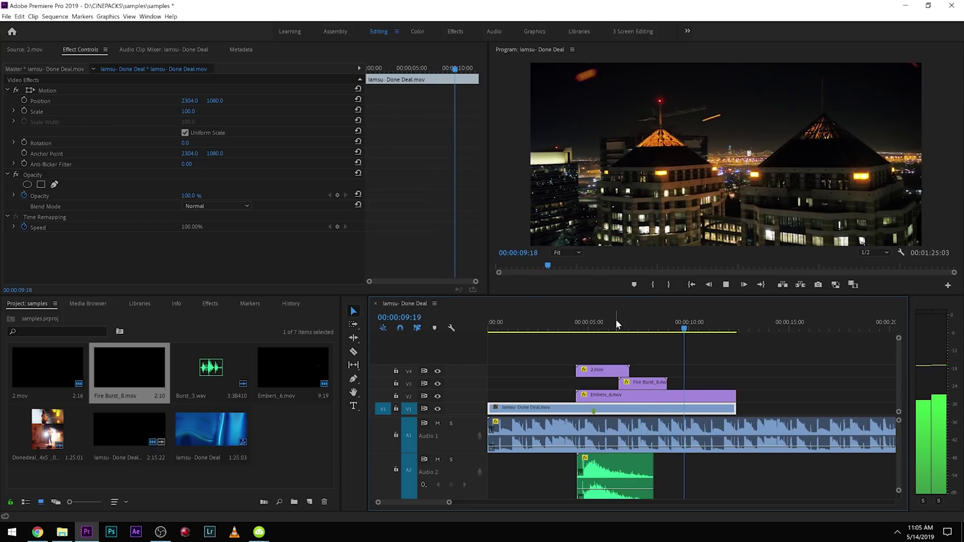
pyautogui.click(616, 319)
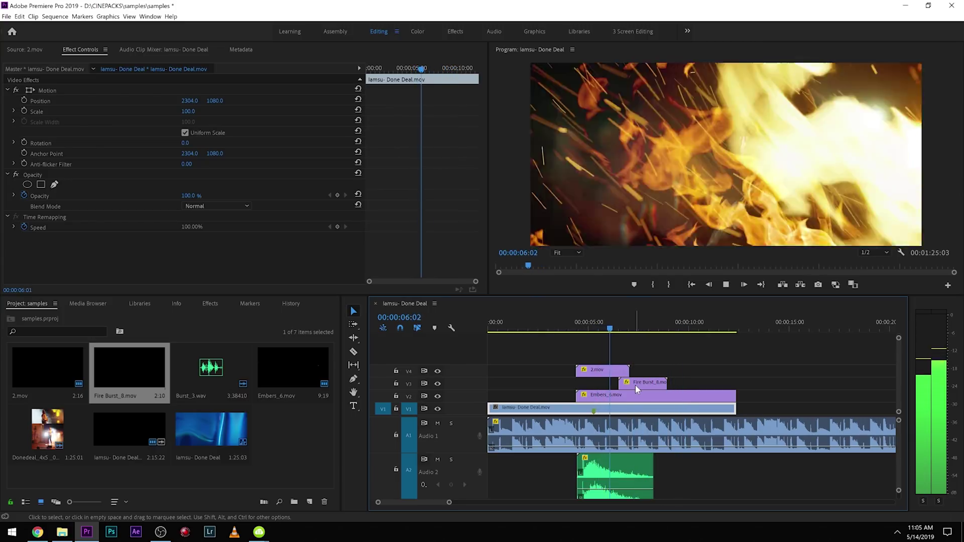
pyautogui.press('space')
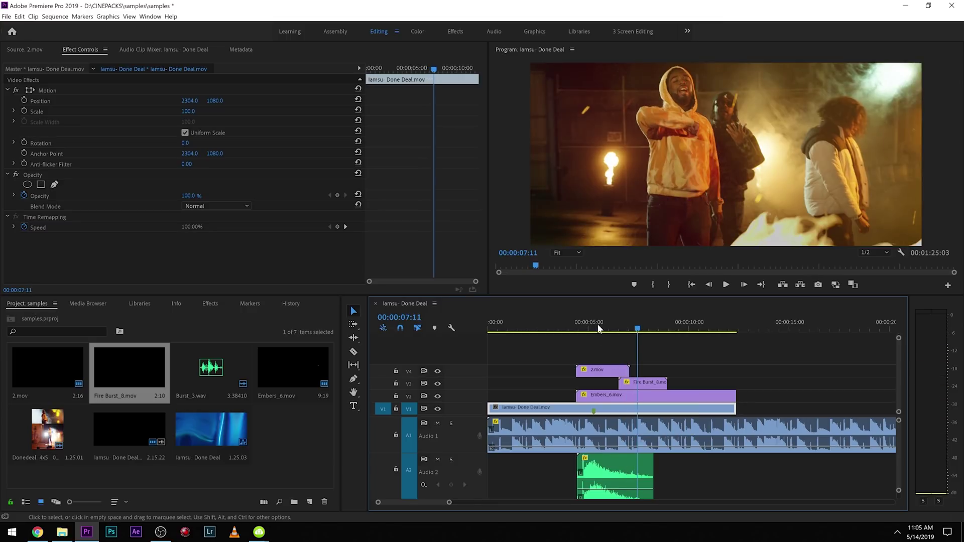
pyautogui.click(580, 331)
pyautogui.press('space')
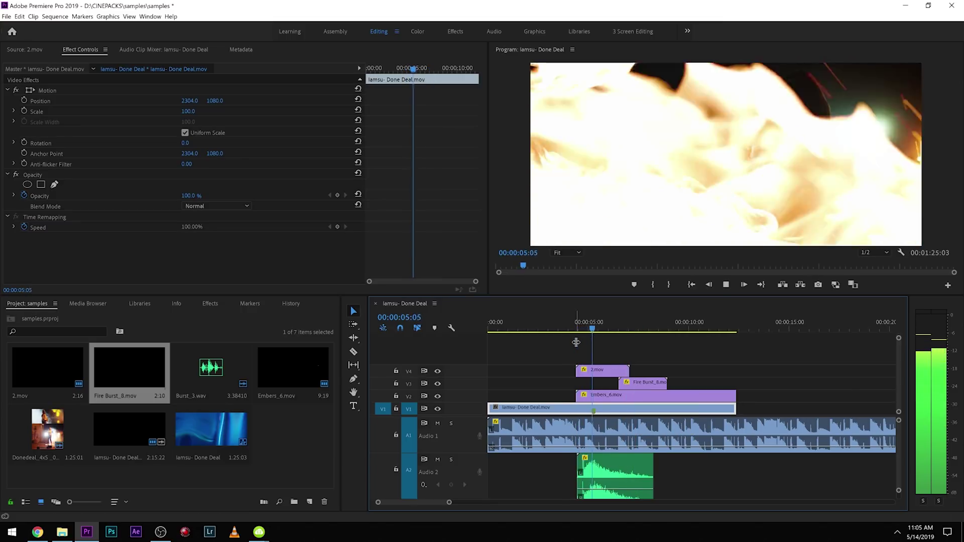
pyautogui.click(603, 477)
pyautogui.press('space')
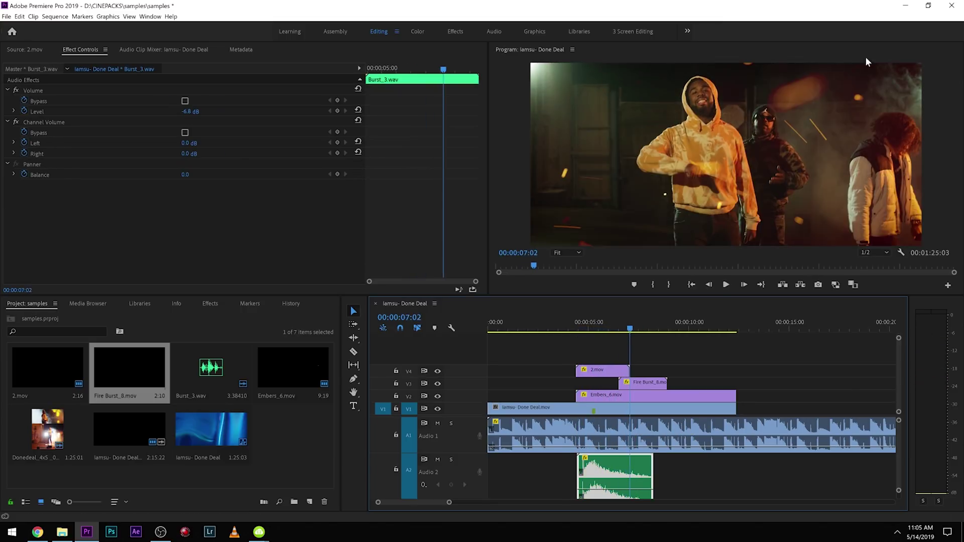
pyautogui.press('space')
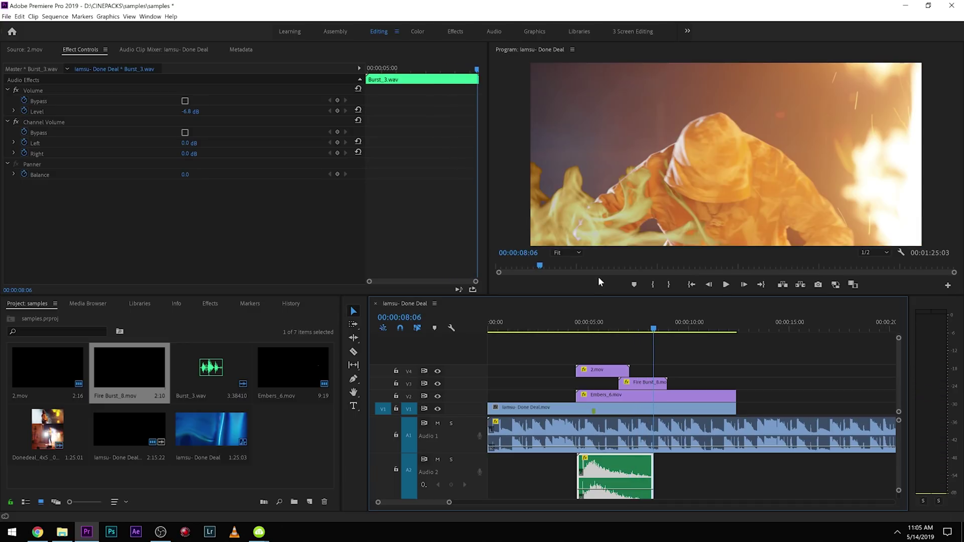
pyautogui.press('space')
pyautogui.press('space')
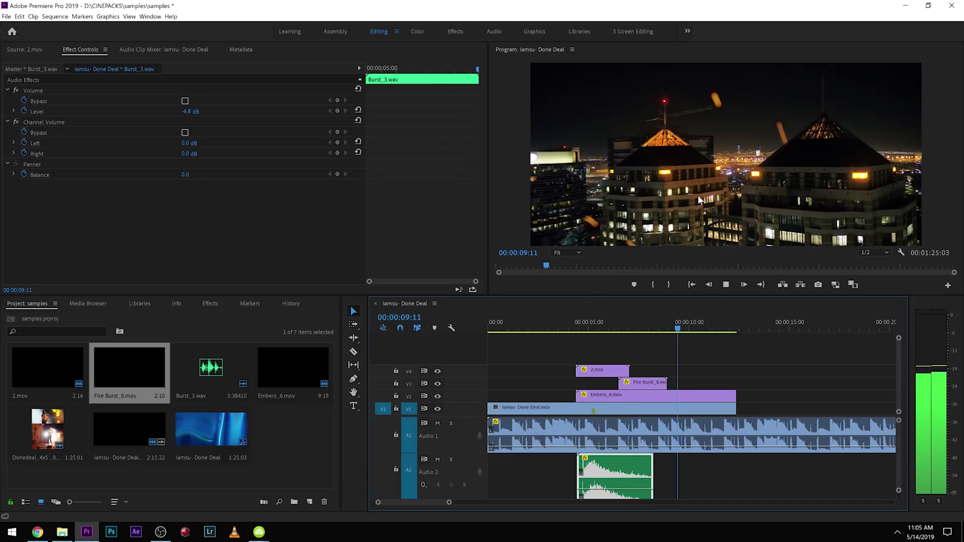
pyautogui.press('space')
pyautogui.click(594, 317)
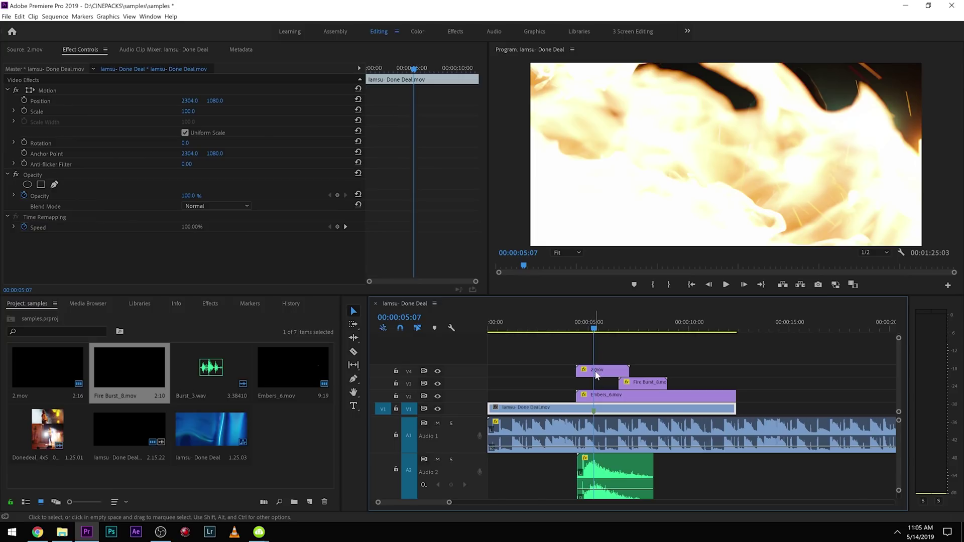
pyautogui.click(597, 370)
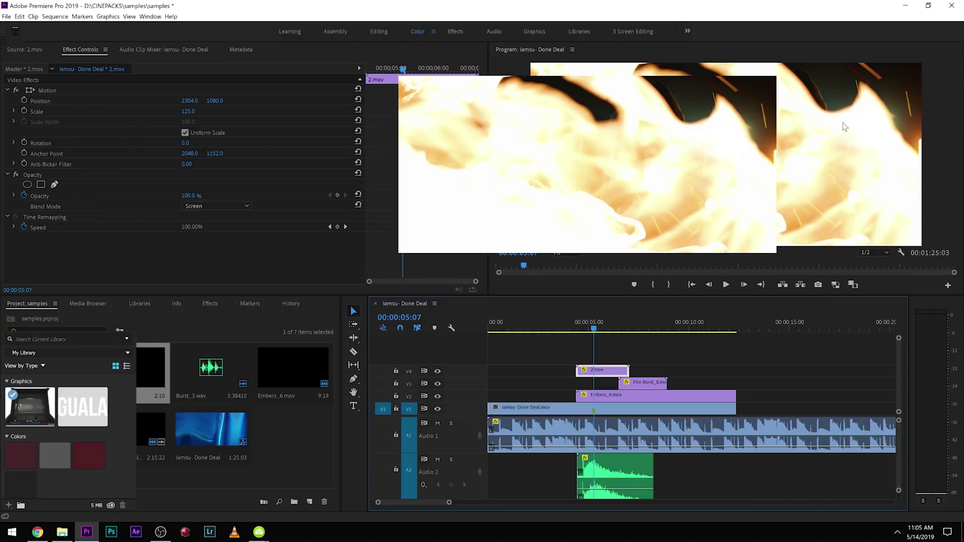
# Load the cinepacks_firefx_Hades LUT as the Lumetri Creative look on 2.mov.
pyautogui.click(837, 130)
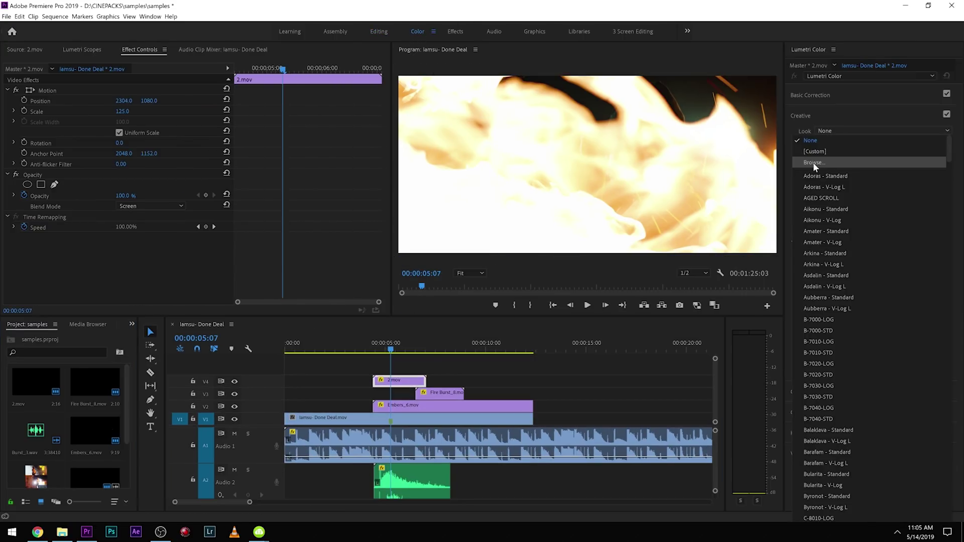
pyautogui.click(813, 162)
pyautogui.click(881, 128)
pyautogui.click(837, 159)
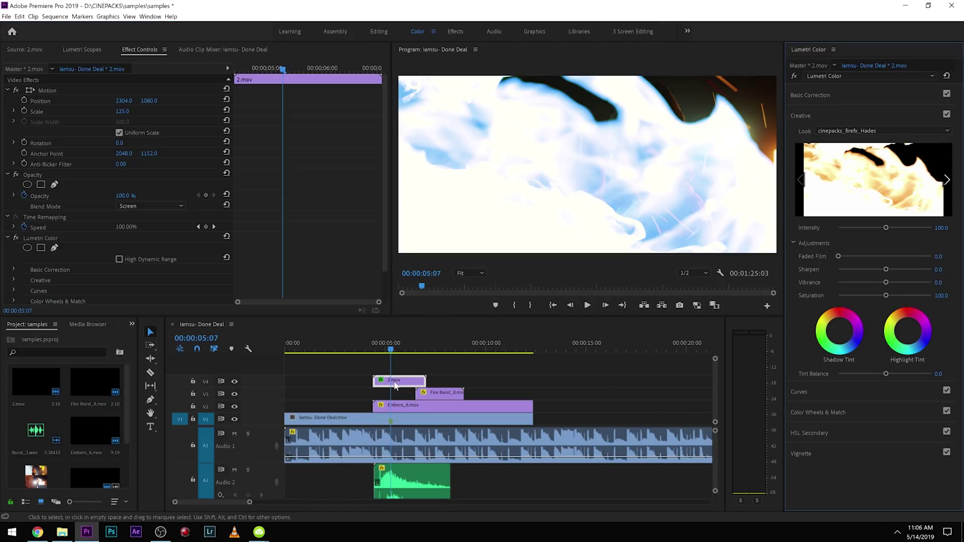
# Play back the blue-fire transition and save the project.
pyautogui.click(394, 385)
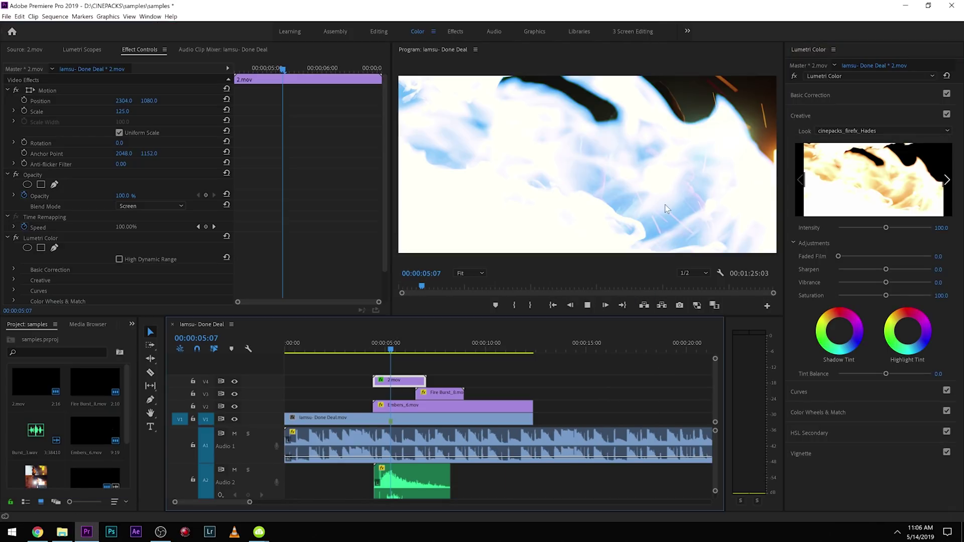
pyautogui.press('space')
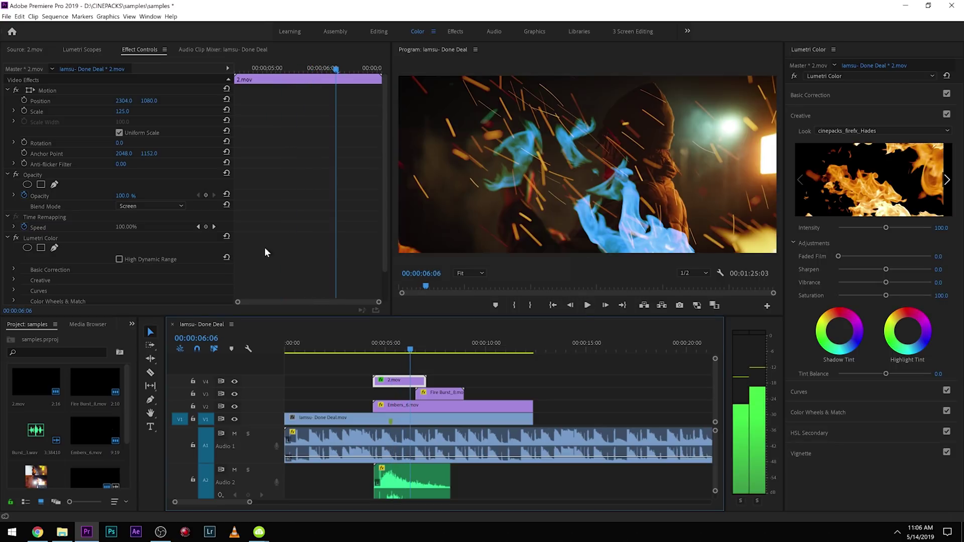
pyautogui.hotkey('ctrl', 's')
pyautogui.press('space')
pyautogui.press('space')
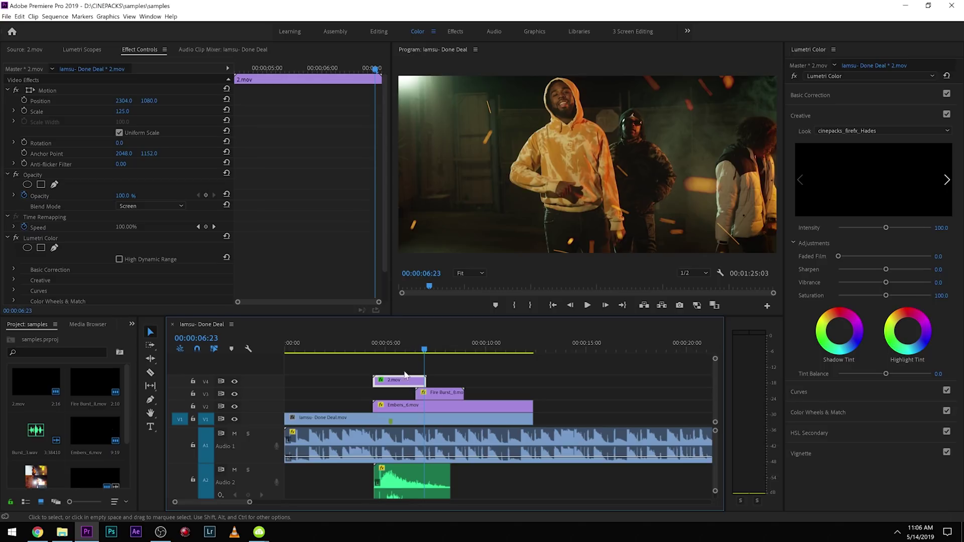
pyautogui.press('space')
pyautogui.click(428, 418)
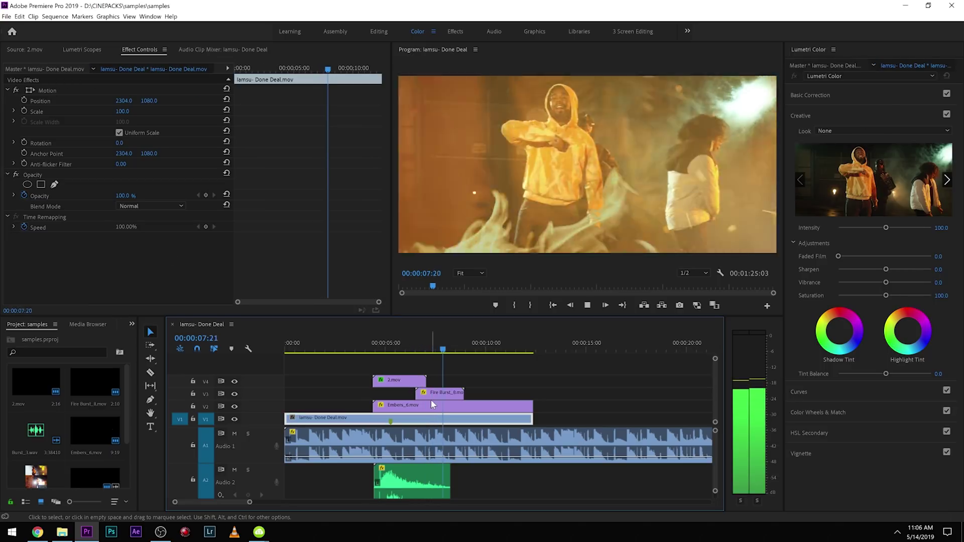
pyautogui.press('space')
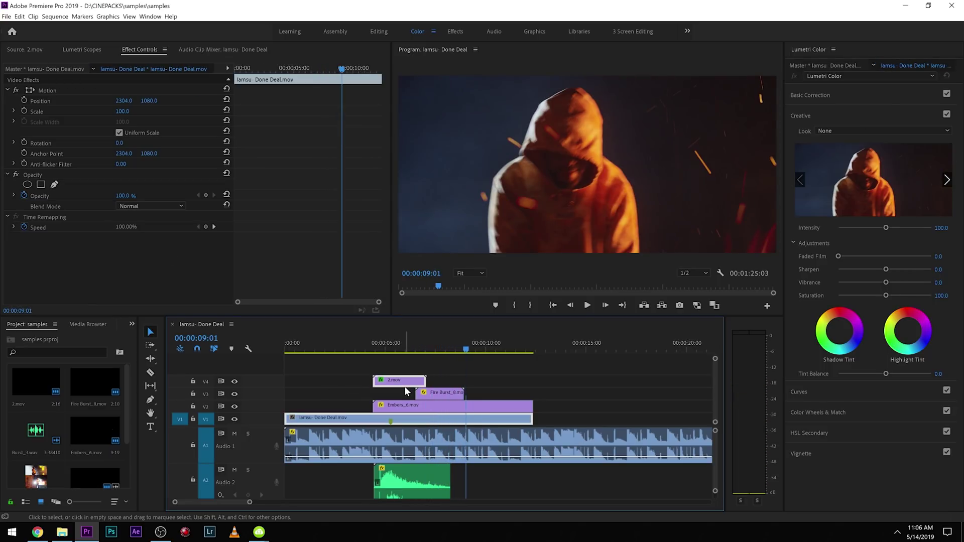
# Delete the Lumetri Color grade from Embers_6.mov, keeping it only on 2.mov.
pyautogui.click(403, 382)
pyautogui.click(40, 239)
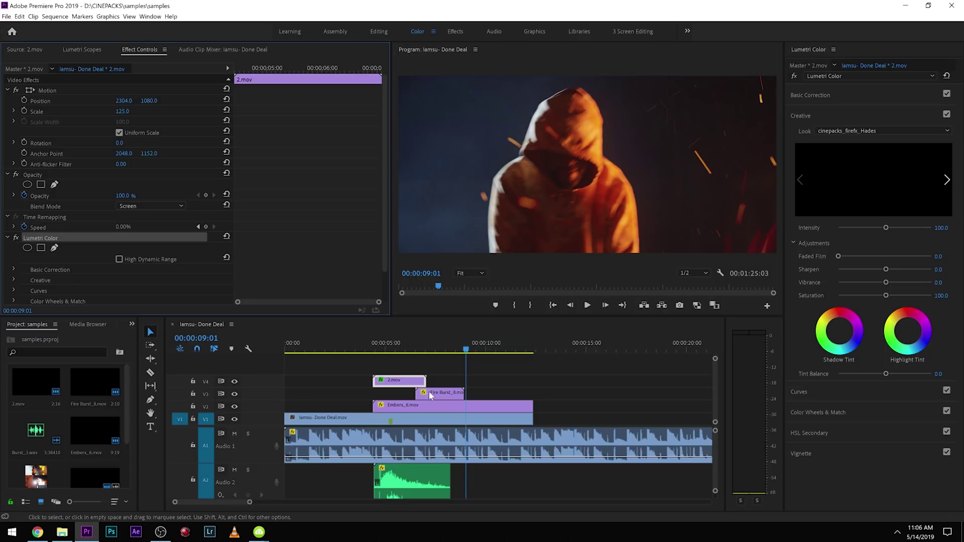
pyautogui.click(461, 407)
pyautogui.press('space')
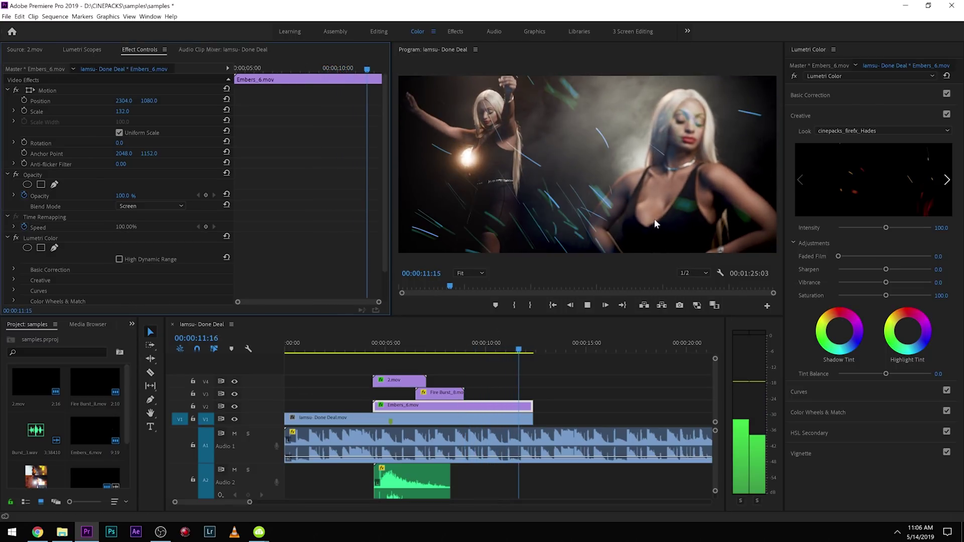
pyautogui.press('space')
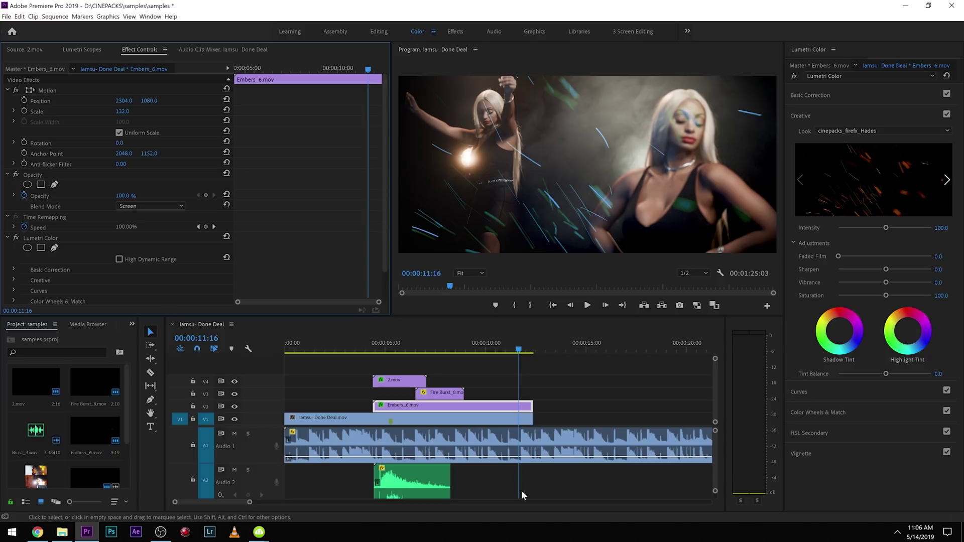
pyautogui.click(56, 239)
pyautogui.press('Delete')
pyautogui.moveTo(395, 341); pyautogui.dragTo(438, 353)
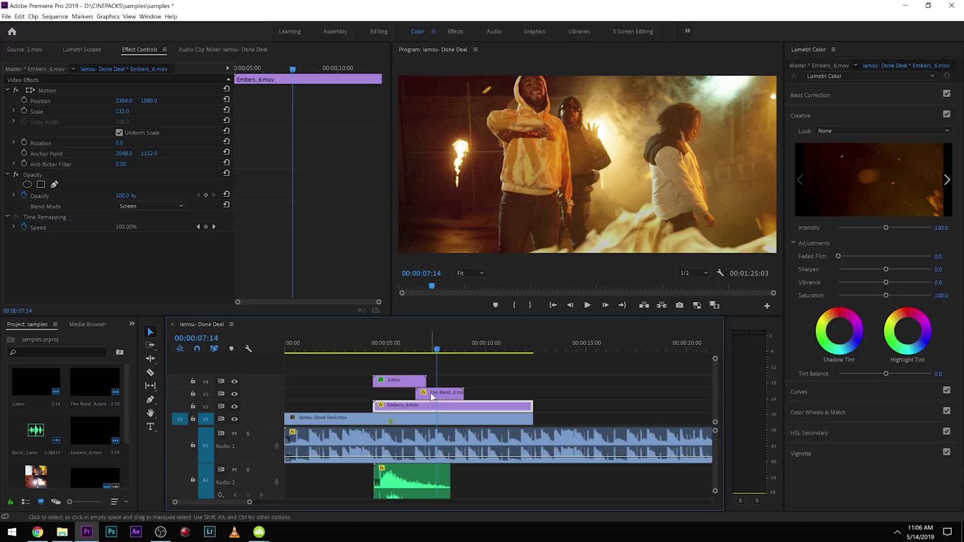
# Duplicate Fire Burst_8.mov onto a new top track and apply the Vertical Flip effect.
pyautogui.moveTo(436, 386); pyautogui.dragTo(427, 362)
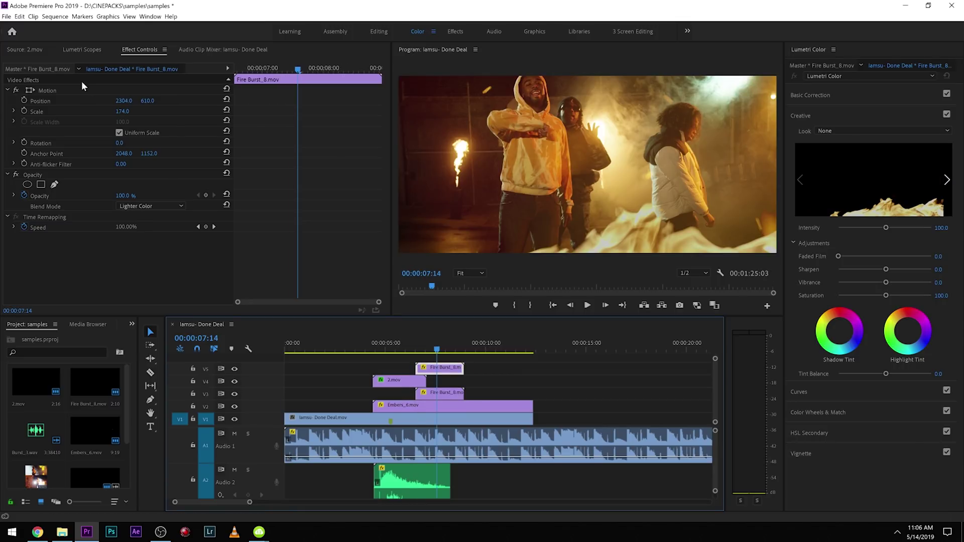
pyautogui.click(133, 326)
pyautogui.click(149, 385)
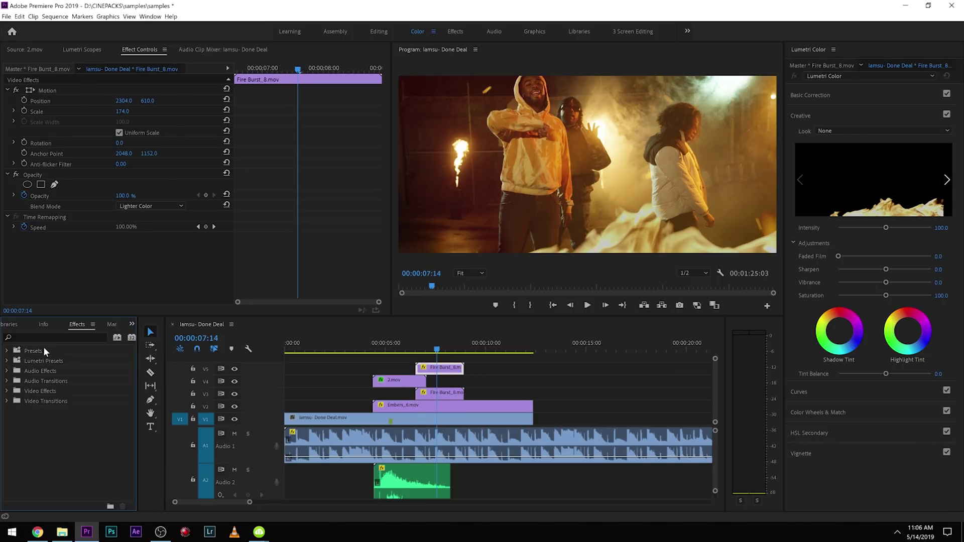
pyautogui.write('flip')
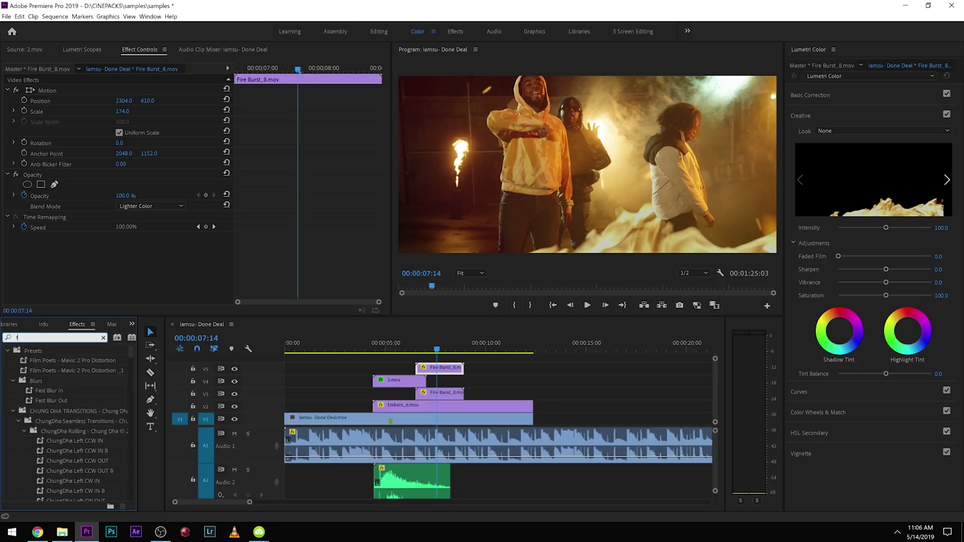
pyautogui.click(54, 420)
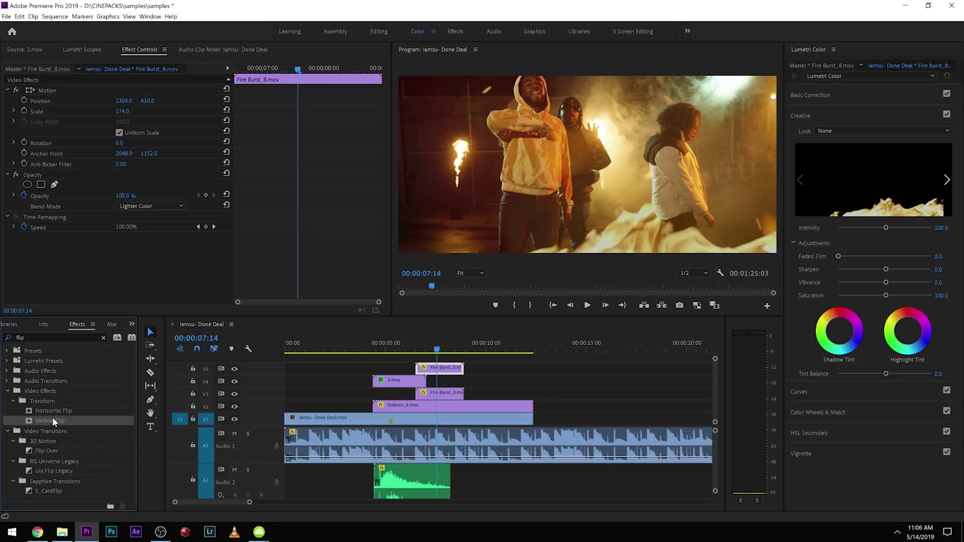
pyautogui.click(137, 96)
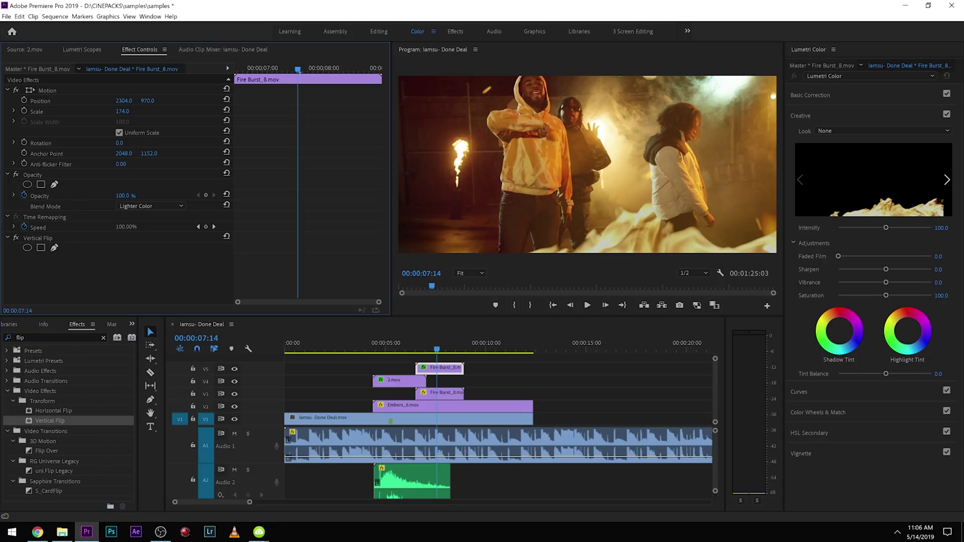
# Shift the flipped fire burst to Position Y 1946 and check both bursts around 00:00:07:20.
pyautogui.press('space')
pyautogui.moveTo(151, 100); pyautogui.dragTo(152, 101)
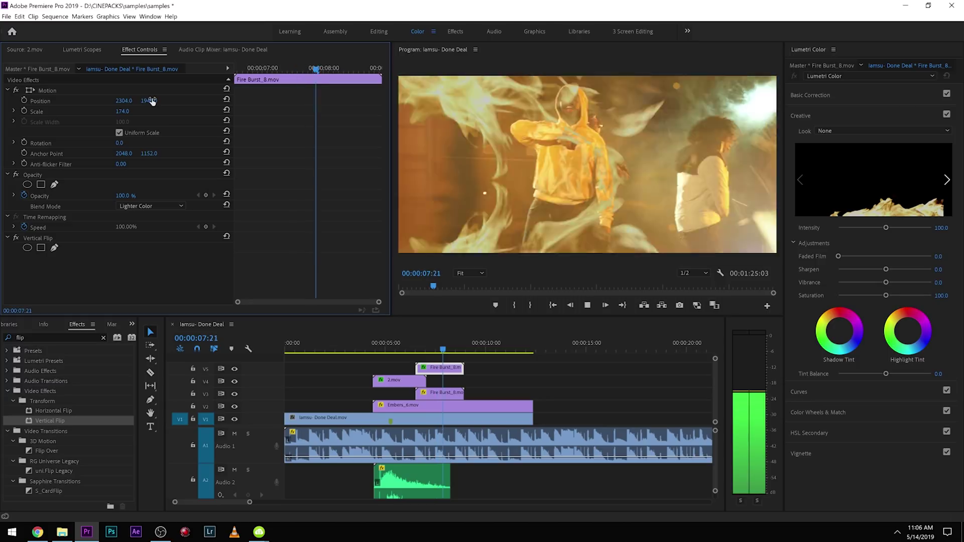
pyautogui.click(438, 354)
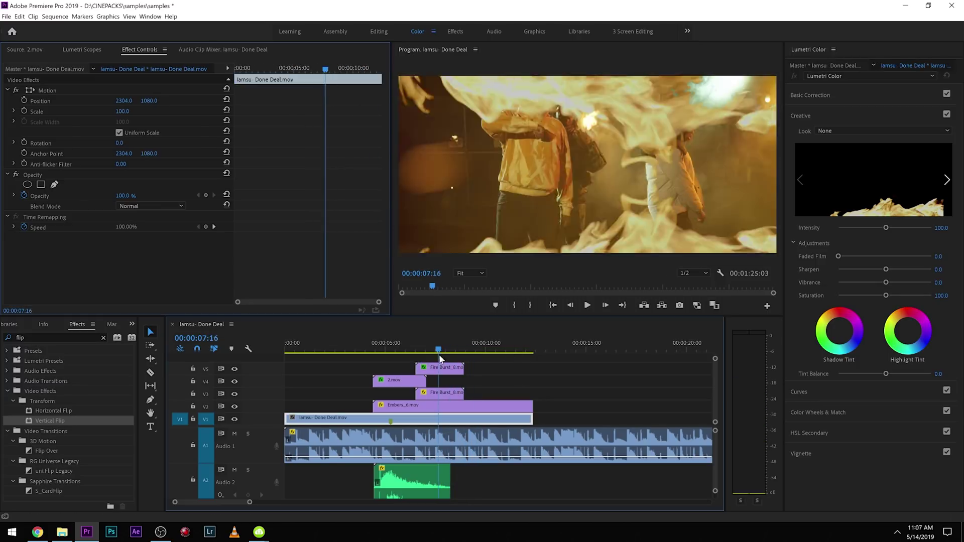
pyautogui.moveTo(439, 355); pyautogui.dragTo(442, 355)
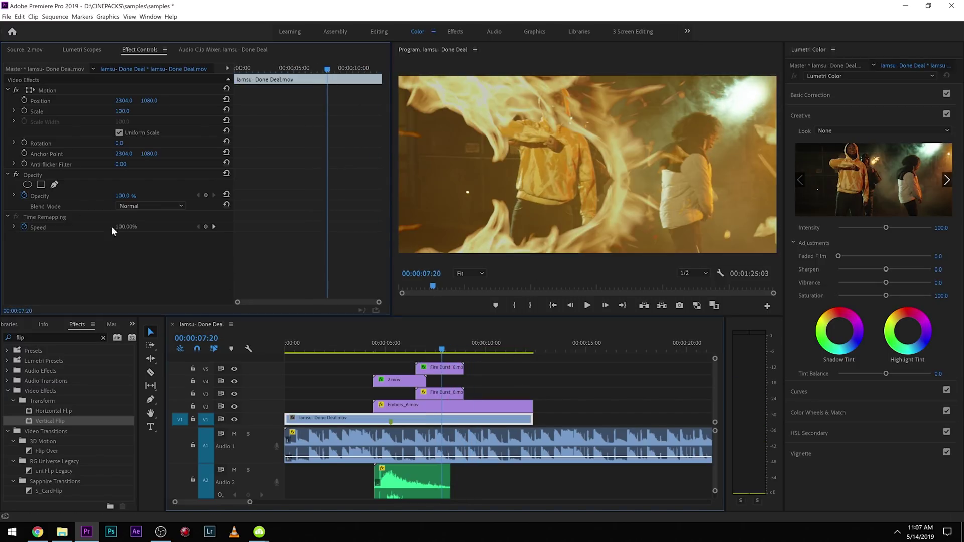
pyautogui.click(430, 372)
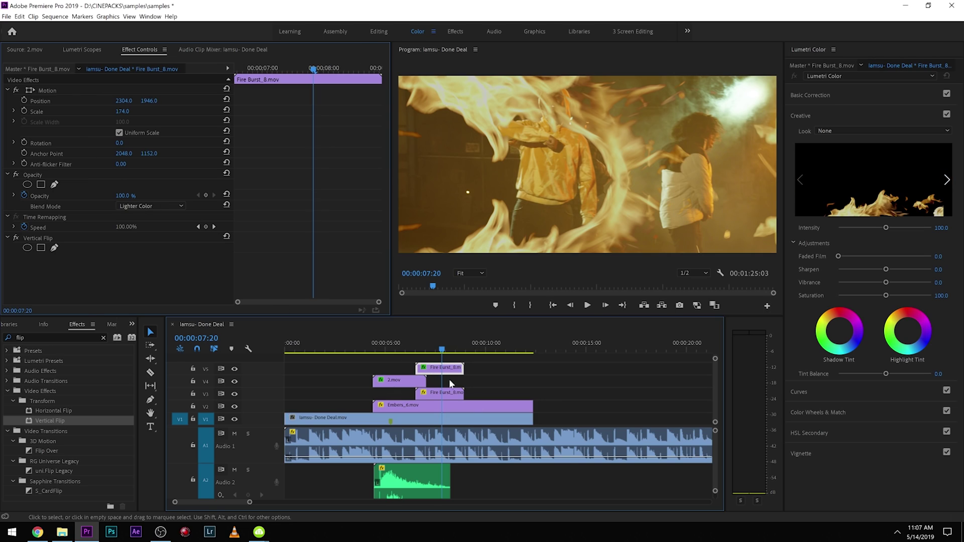